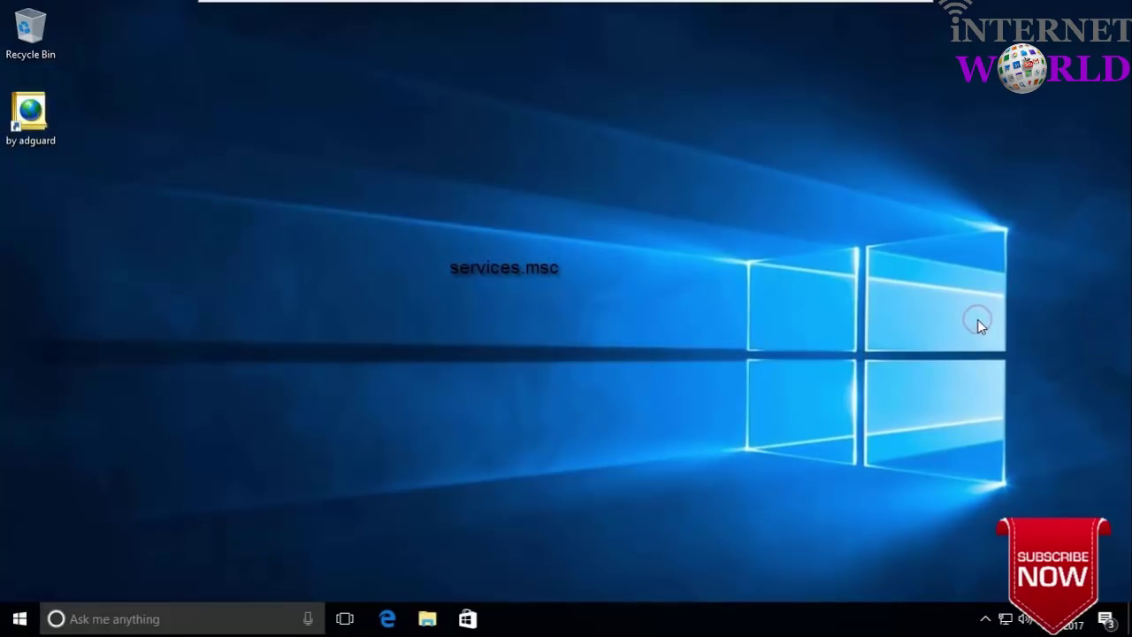
- Open the Services console by running services.msc and maximize its window
{"action": "key", "text": "super+r"}
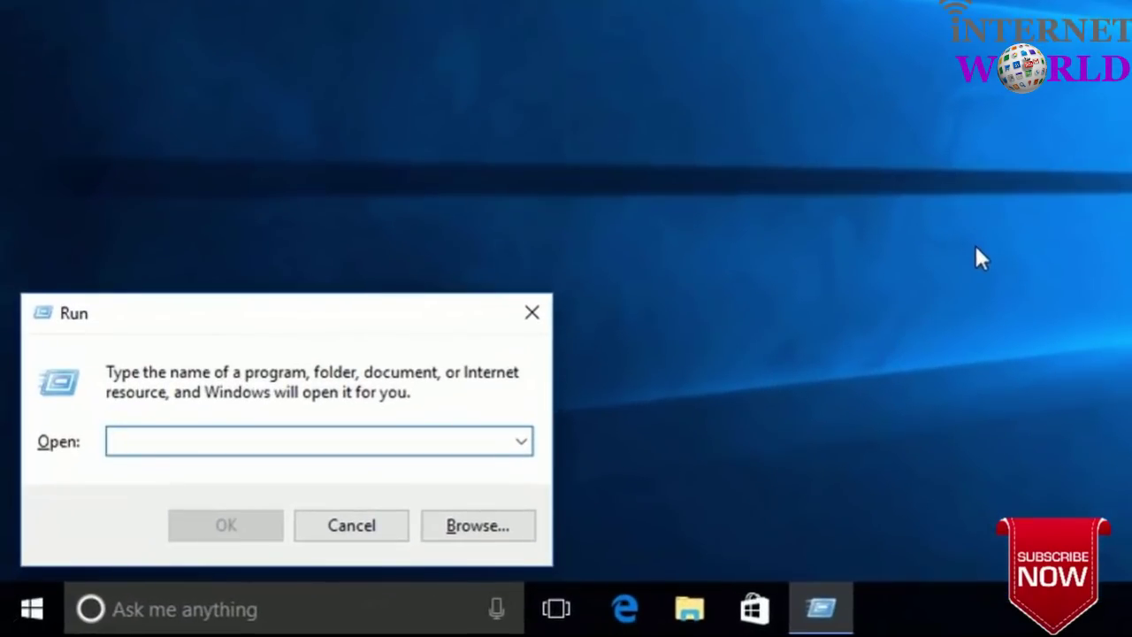
{"action": "type", "text": "s"}
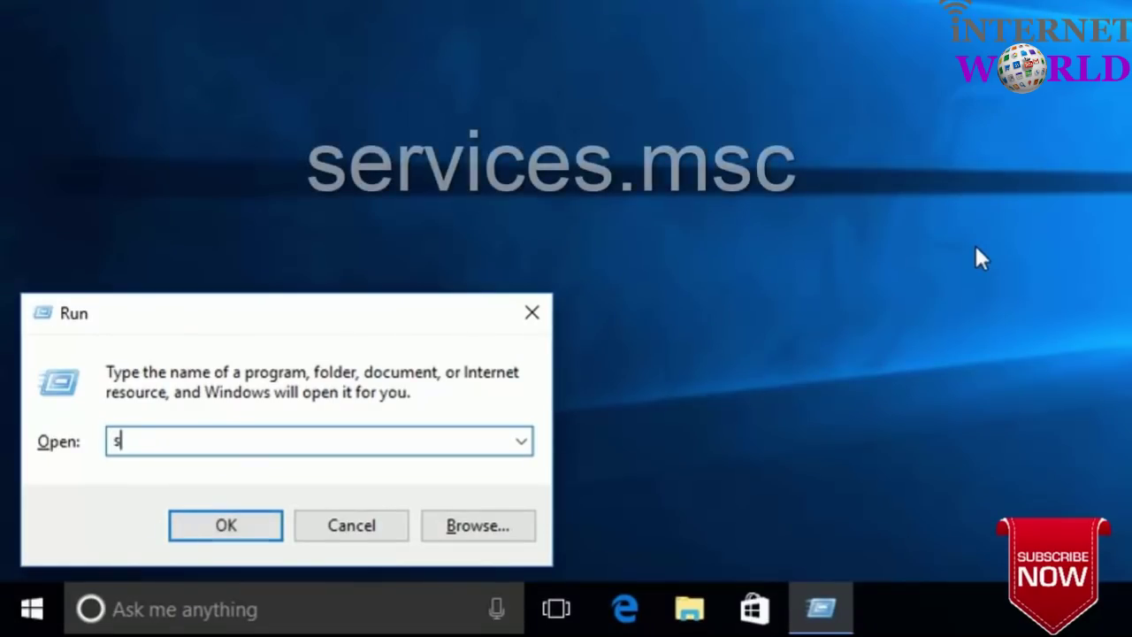
{"action": "type", "text": "ervices"}
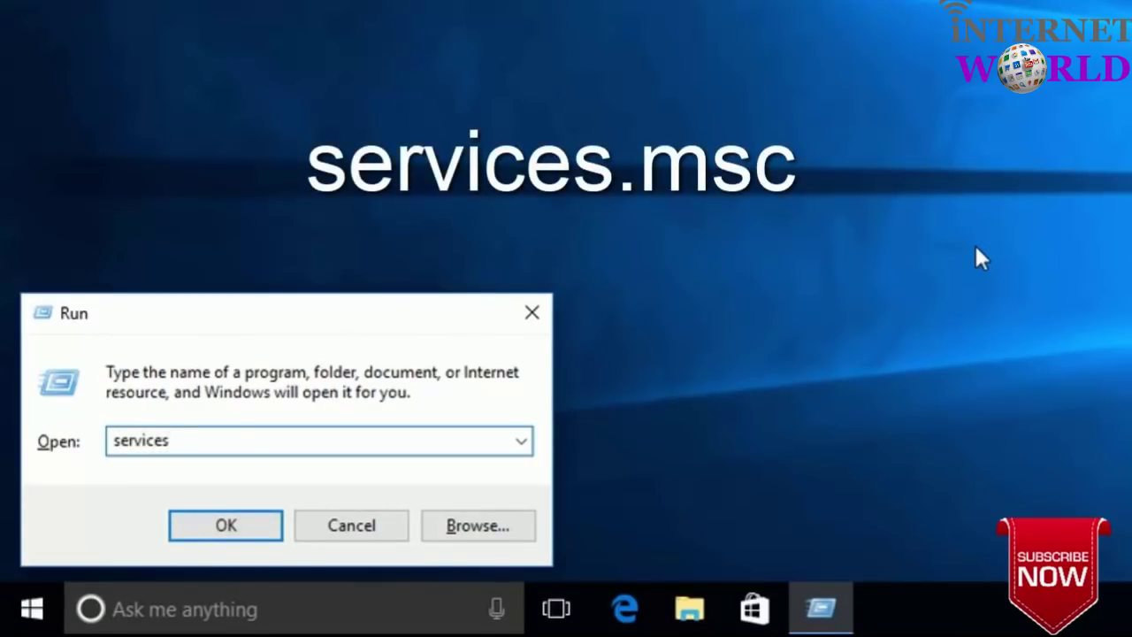
{"action": "type", "text": ".msc"}
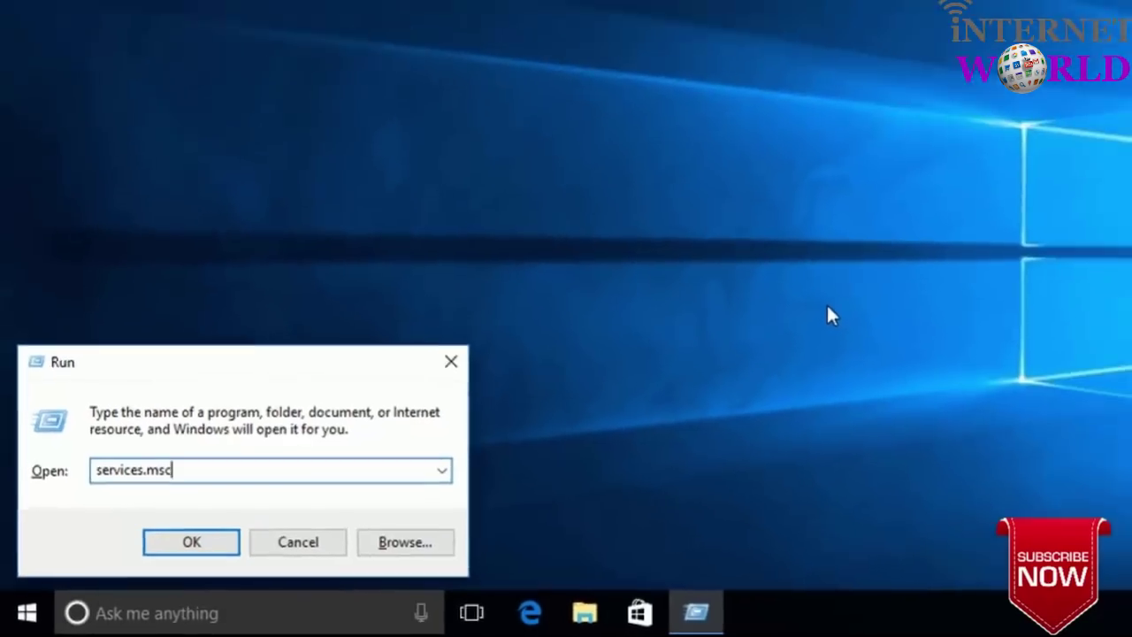
{"action": "key", "text": "Return"}
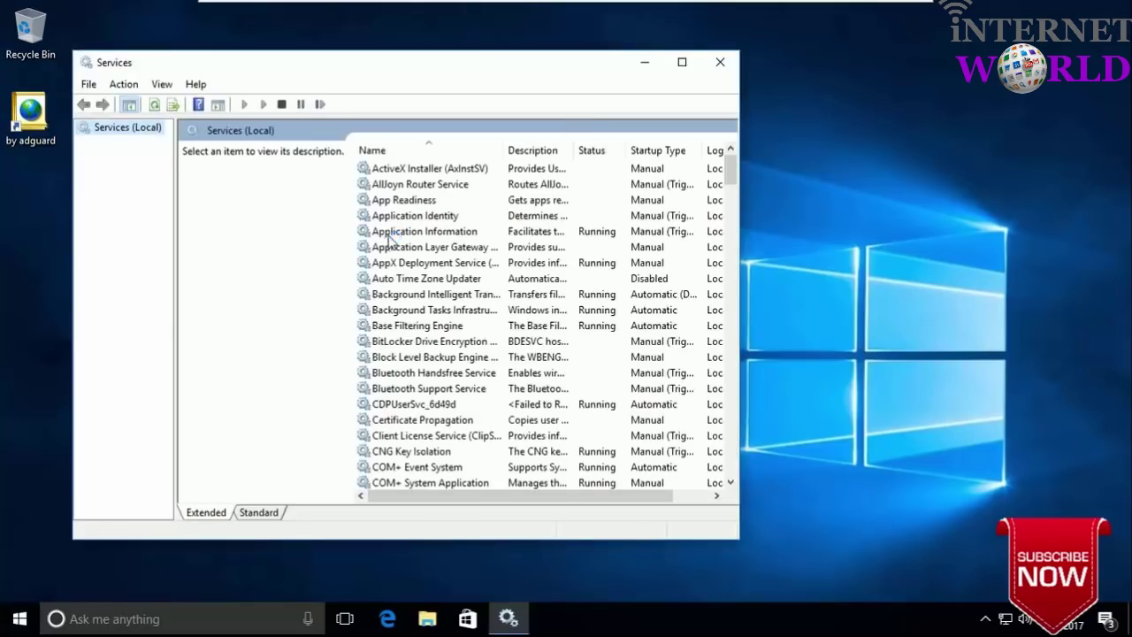
{"action": "left_click", "coordinate": [681, 64]}
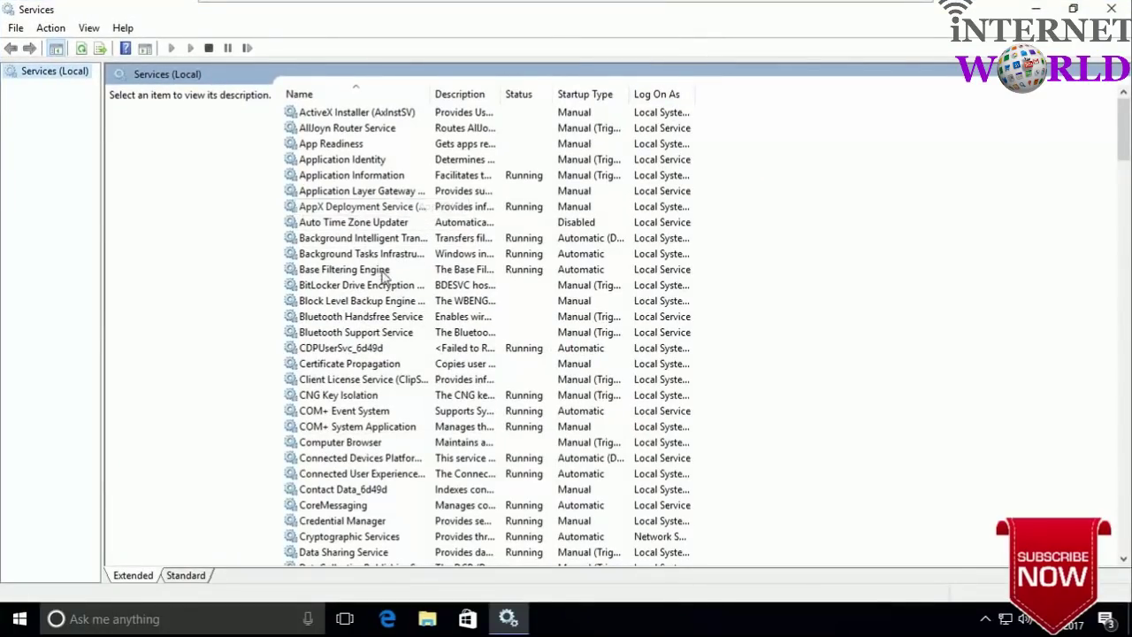
- Set the Background Intelligent Transfer Service's startup type to Disabled and stop the service, applying the change
{"action": "mouse_move", "coordinate": [1125, 142]}
{"action": "left_mouse_down"}
{"action": "mouse_move", "coordinate": [1125, 167]}
{"action": "mouse_move", "coordinate": [1123, 150]}
{"action": "left_mouse_up"}
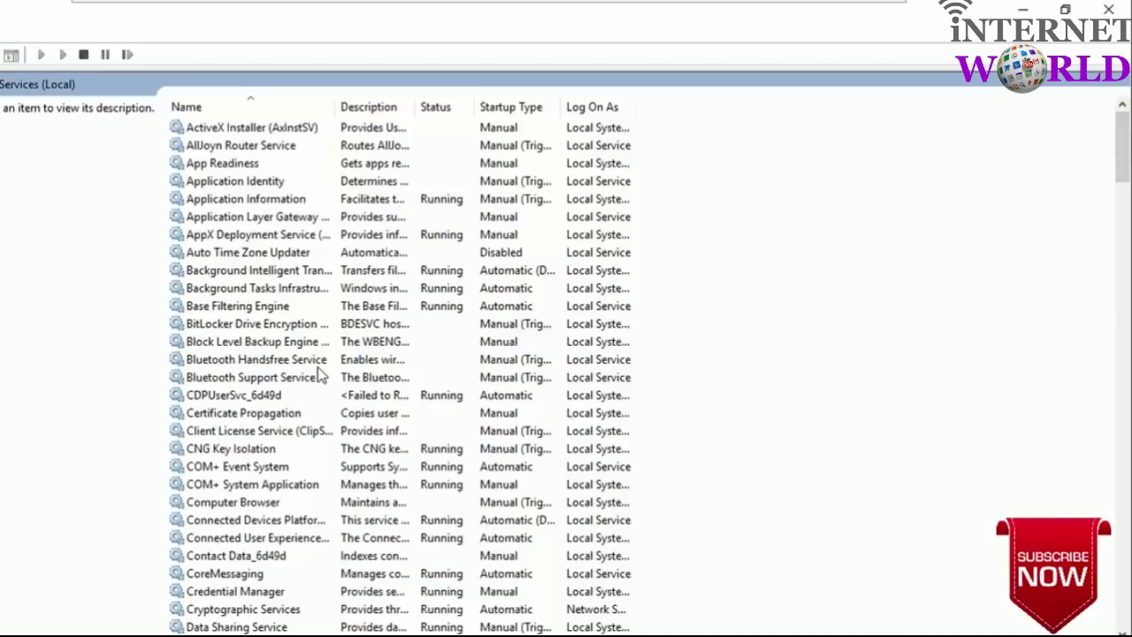
{"action": "left_click", "coordinate": [256, 273]}
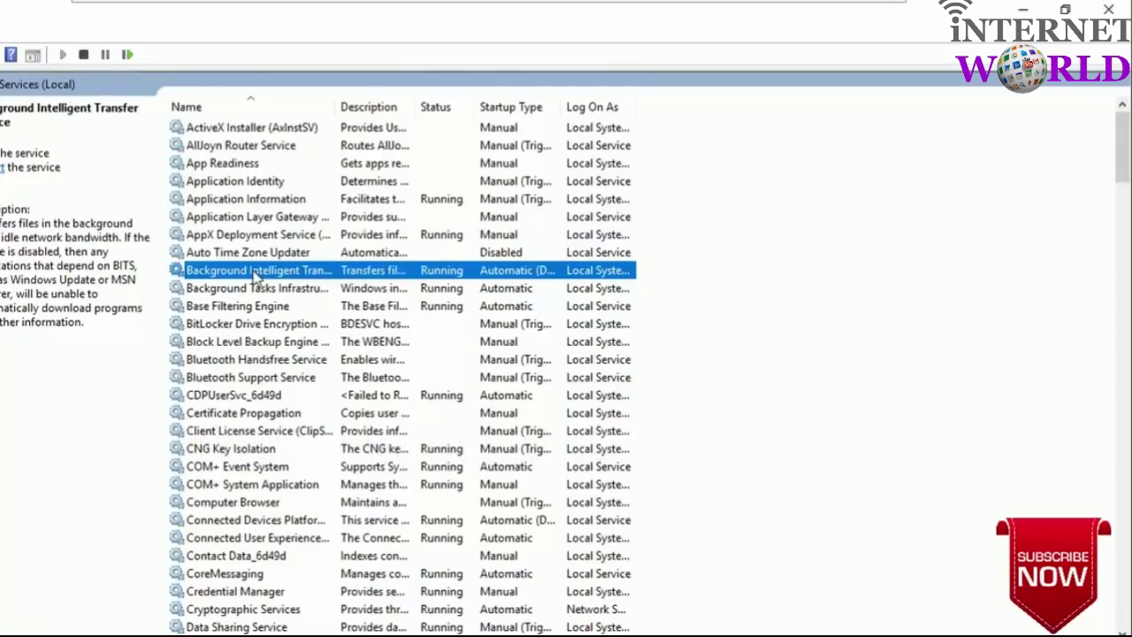
{"action": "right_click", "coordinate": [255, 277]}
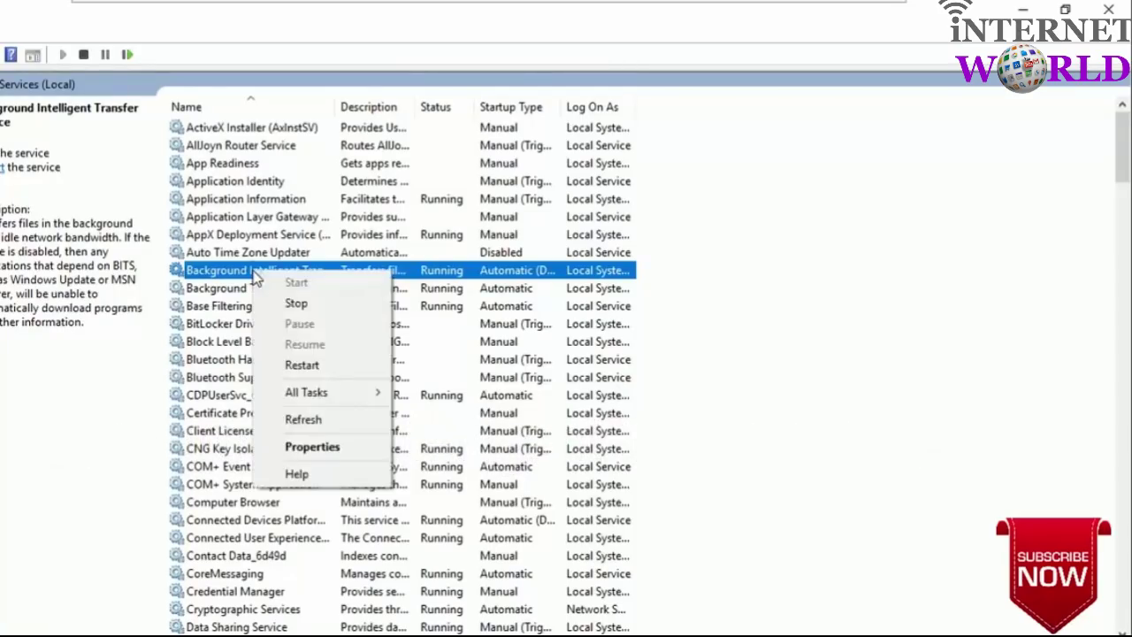
{"action": "left_click", "coordinate": [303, 449]}
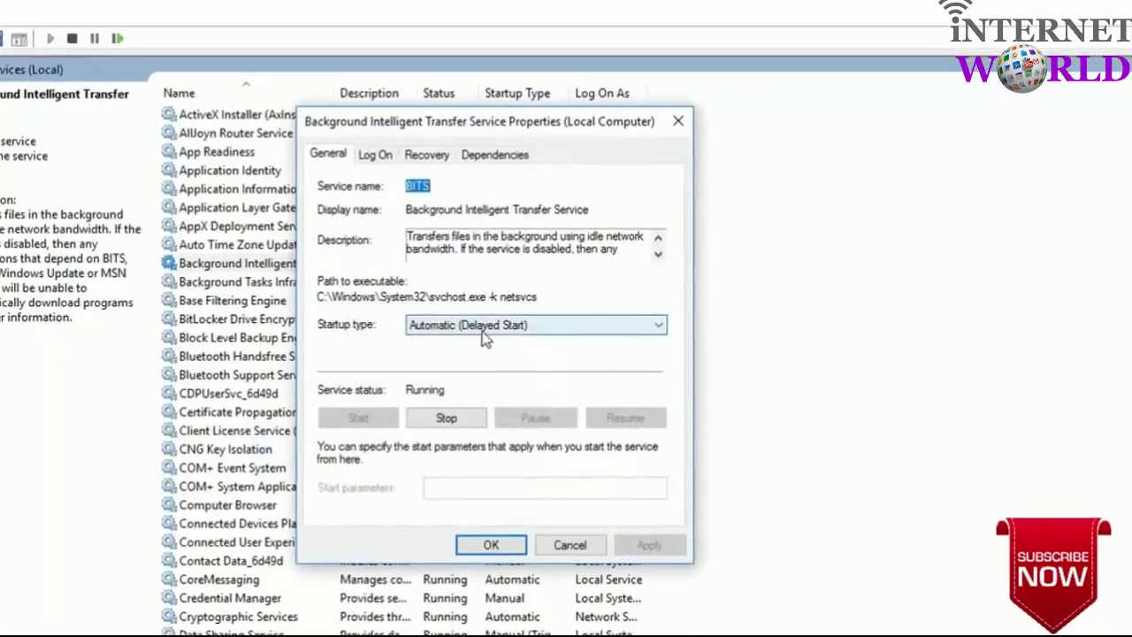
{"action": "left_click", "coordinate": [483, 332]}
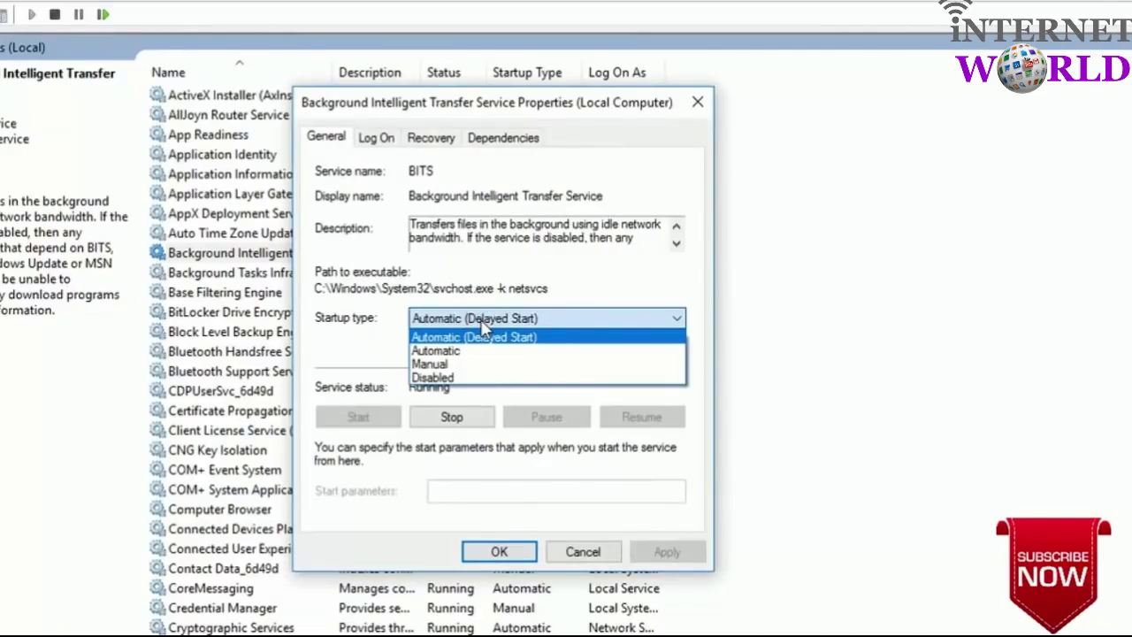
{"action": "left_click", "coordinate": [434, 381]}
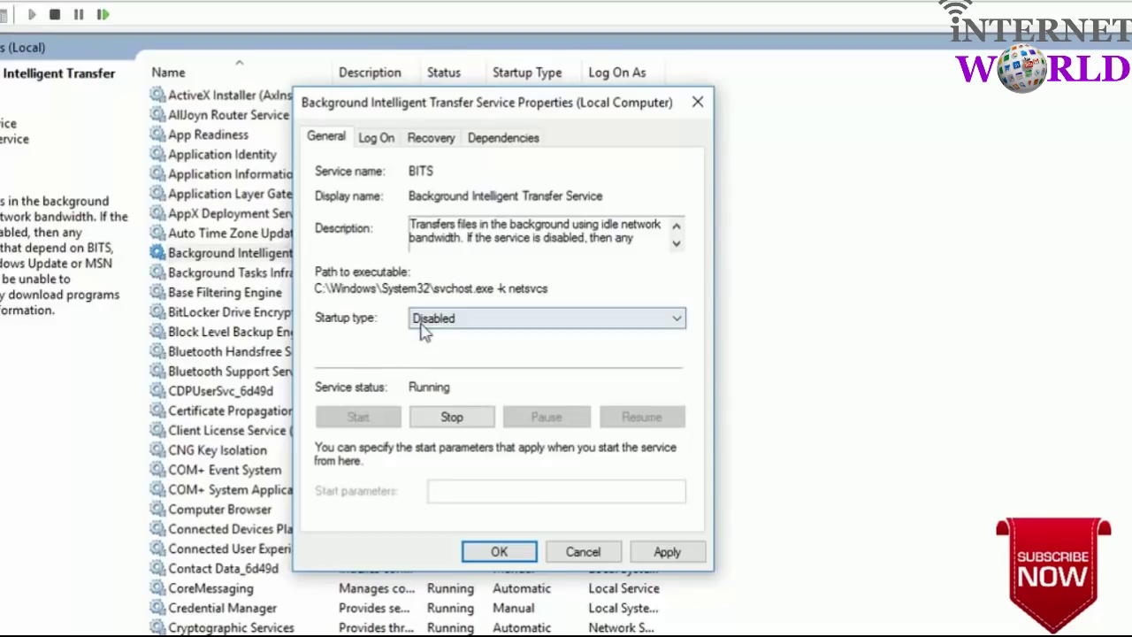
{"action": "left_click", "coordinate": [474, 427]}
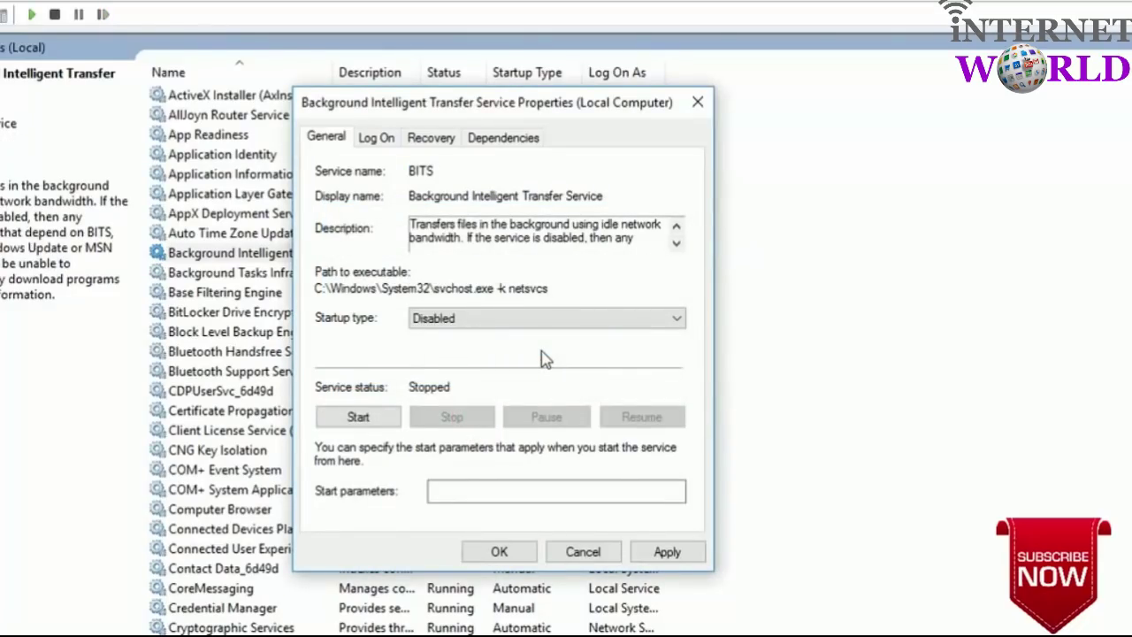
{"action": "left_click", "coordinate": [654, 550]}
{"action": "left_click", "coordinate": [497, 550]}
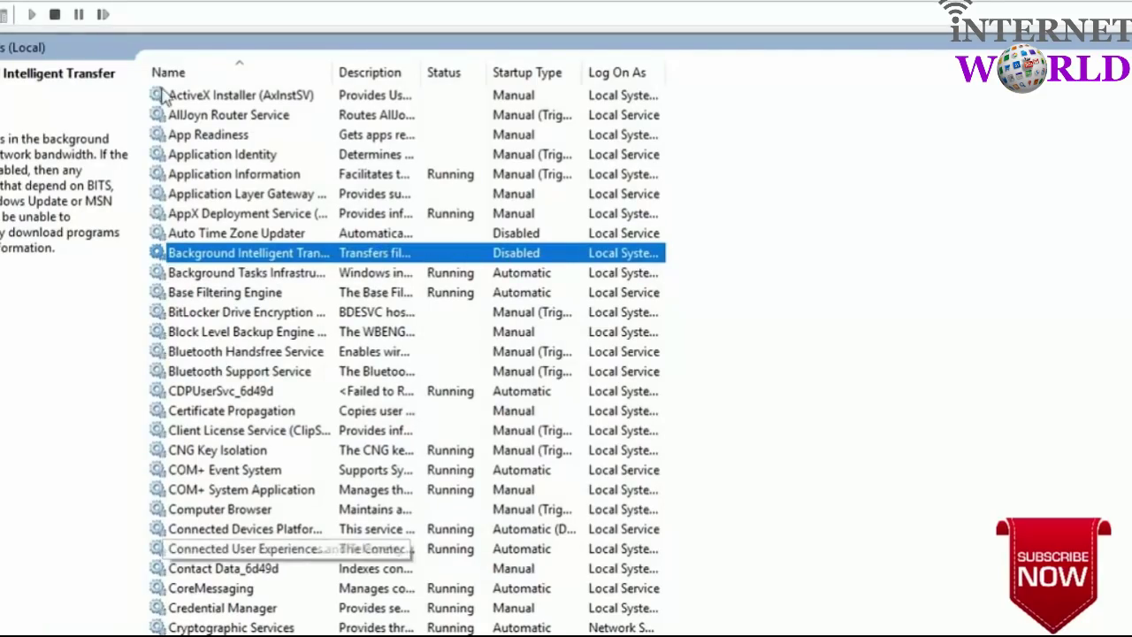
- Find the Superfetch service in the services list and stop it
{"action": "scroll", "coordinate": [275, 526], "scroll_direction": "down", "scroll_amount": 2}
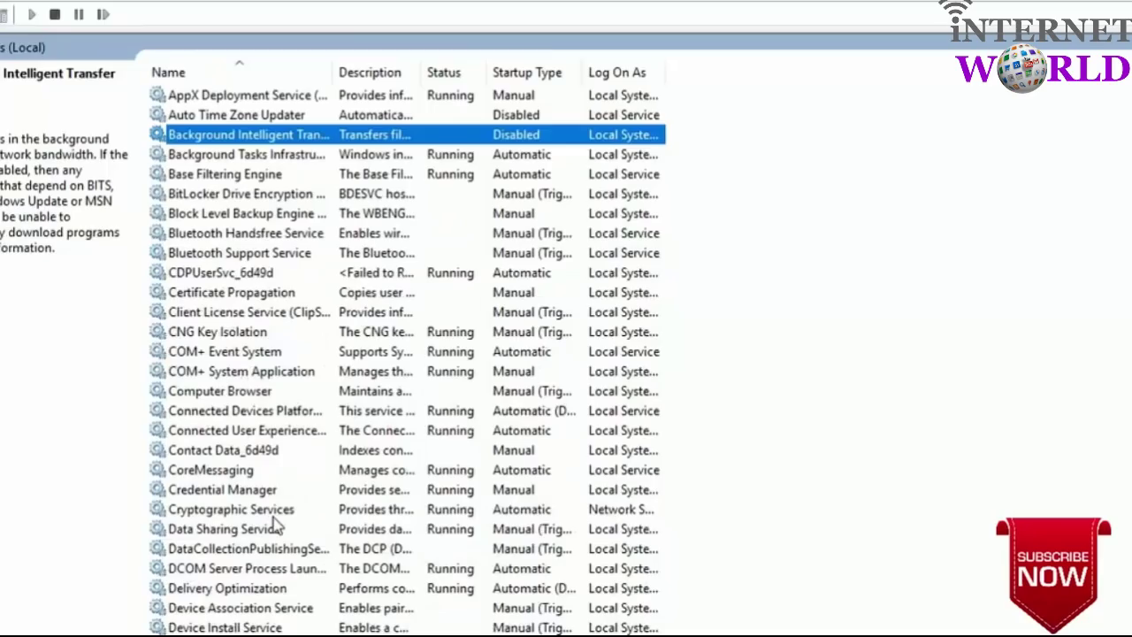
{"action": "scroll", "coordinate": [274, 525], "scroll_direction": "down", "scroll_amount": 3}
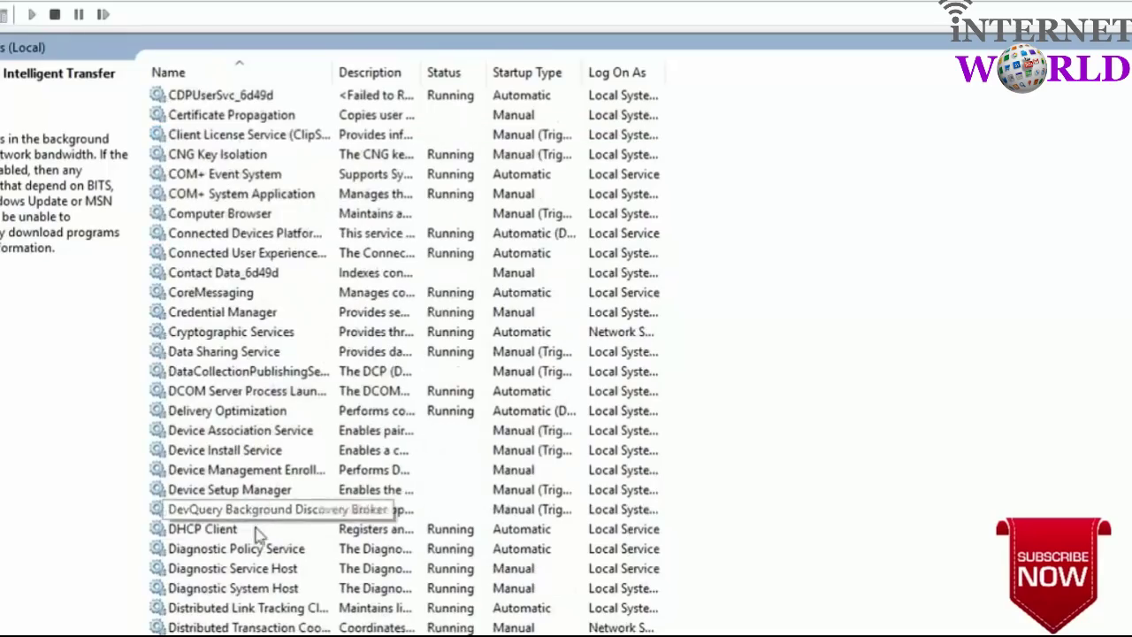
{"action": "scroll", "coordinate": [265, 531], "scroll_direction": "down", "scroll_amount": 7}
{"action": "scroll", "coordinate": [257, 538], "scroll_direction": "down", "scroll_amount": 3}
{"action": "scroll", "coordinate": [239, 495], "scroll_direction": "up", "scroll_amount": 11}
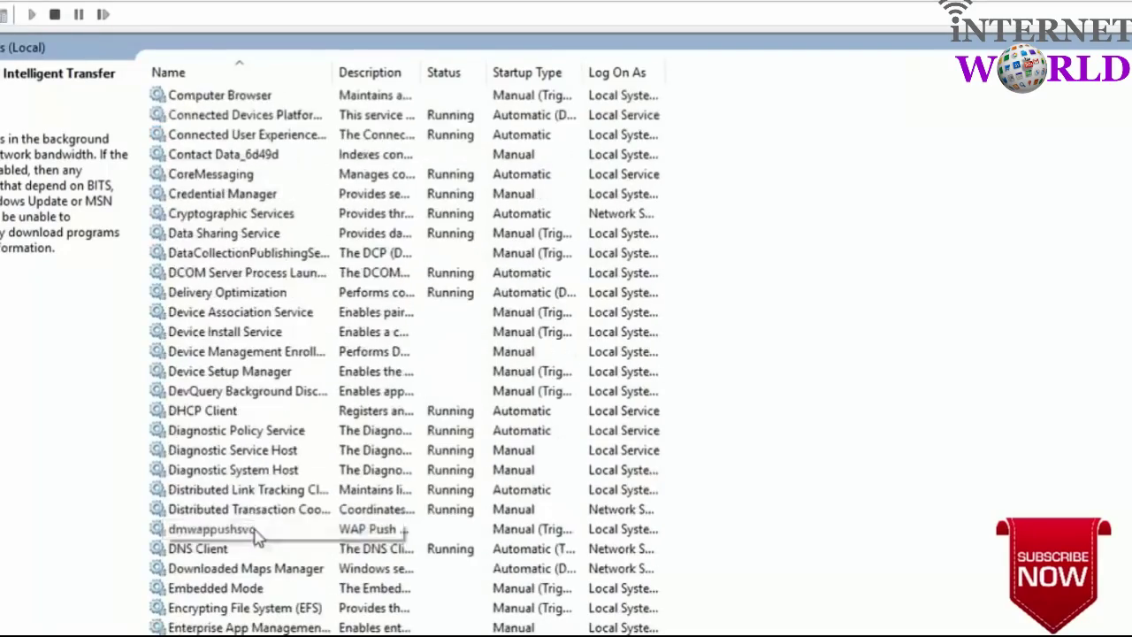
{"action": "scroll", "coordinate": [235, 458], "scroll_direction": "up", "scroll_amount": 3}
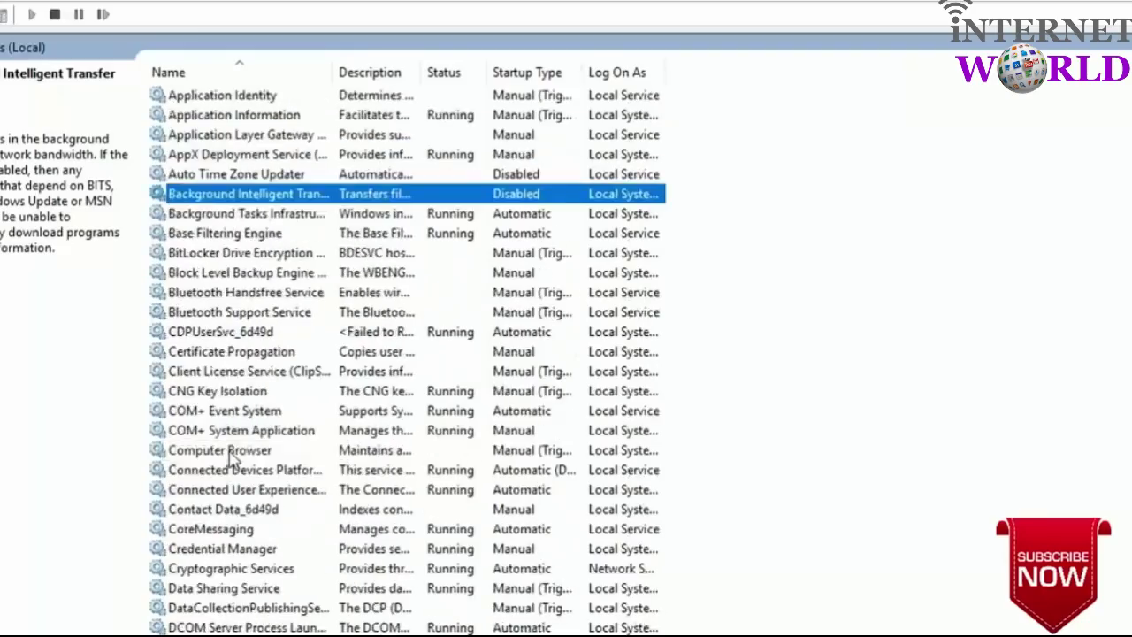
{"action": "scroll", "coordinate": [243, 530], "scroll_direction": "down", "scroll_amount": 12}
{"action": "scroll", "coordinate": [244, 577], "scroll_direction": "down", "scroll_amount": 13}
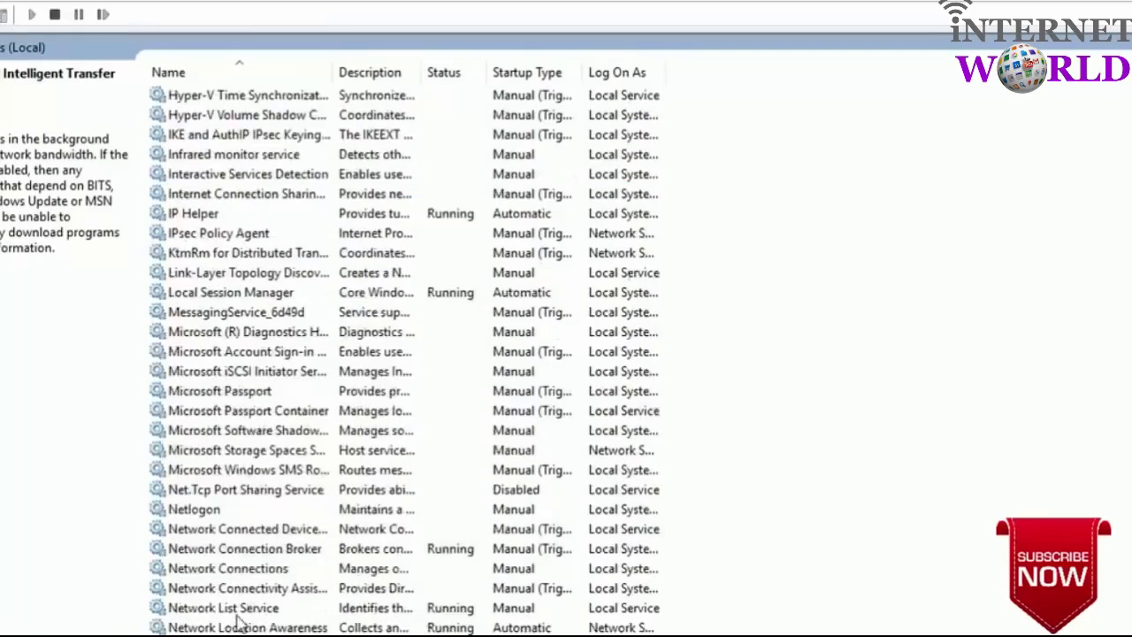
{"action": "scroll", "coordinate": [257, 469], "scroll_direction": "down", "scroll_amount": 17}
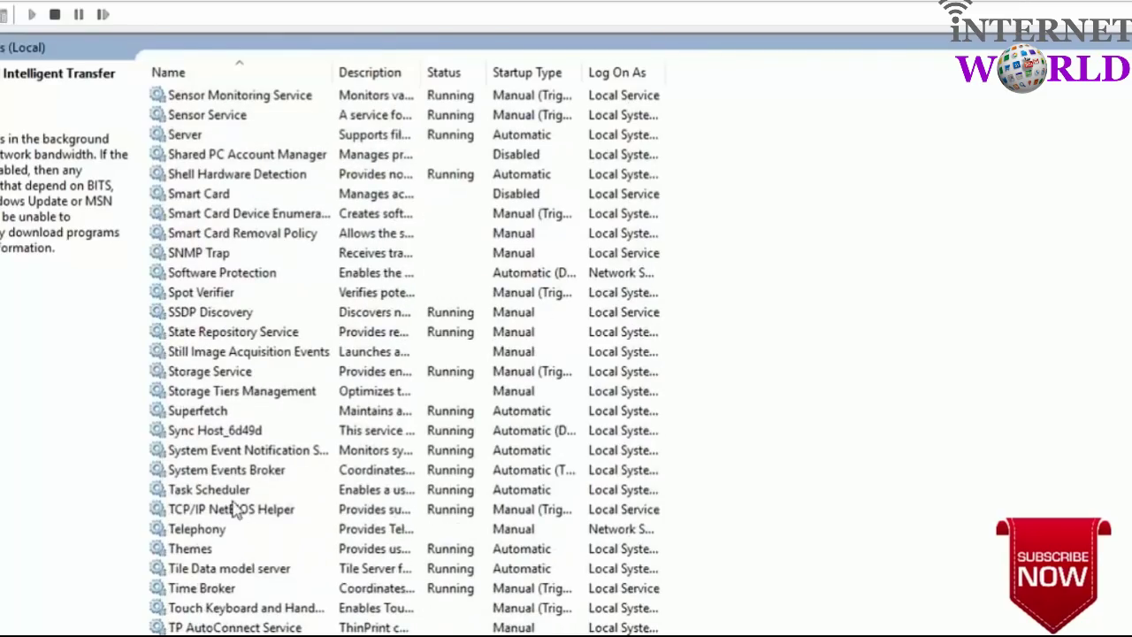
{"action": "left_click", "coordinate": [200, 415]}
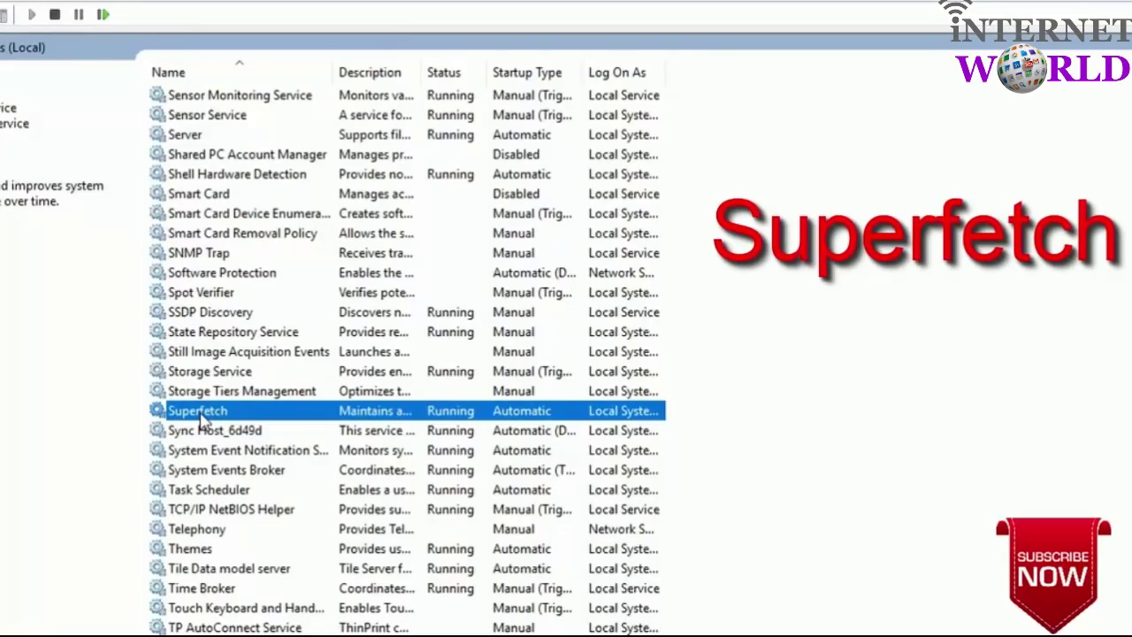
{"action": "right_click", "coordinate": [196, 409]}
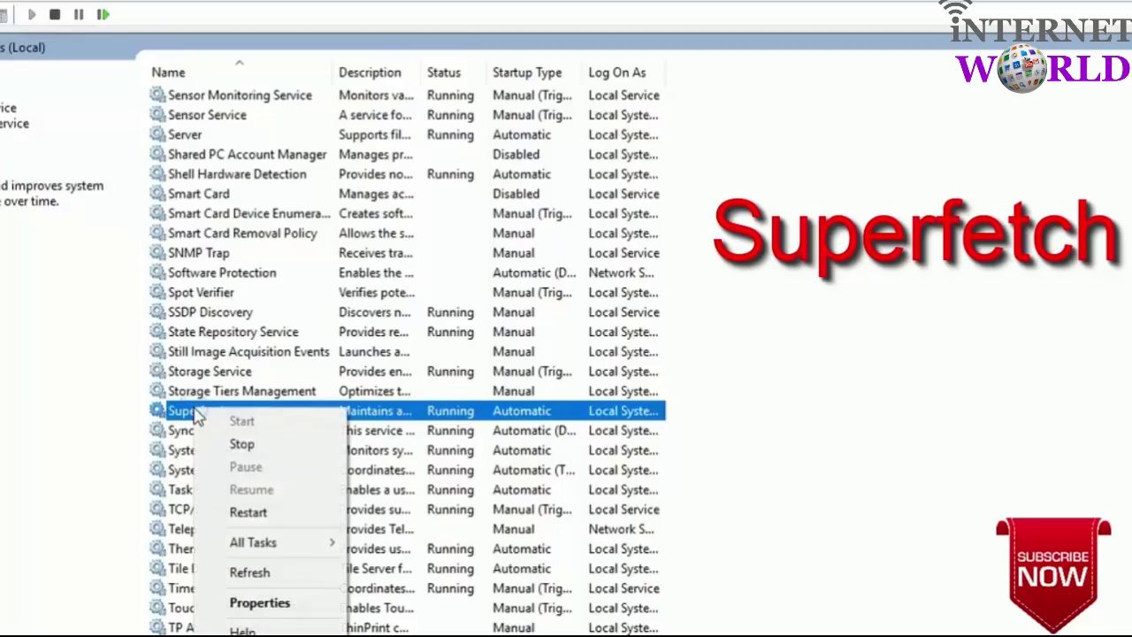
{"action": "left_click", "coordinate": [228, 445]}
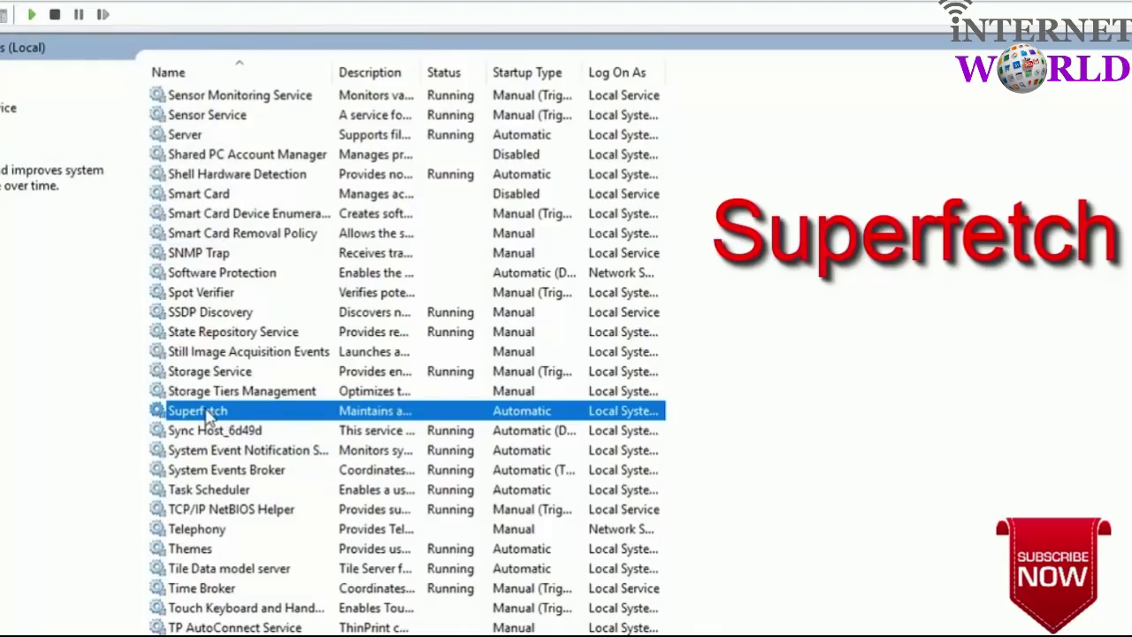
- Set the Superfetch service's startup type to Disabled in its properties and apply the change
{"action": "right_click", "coordinate": [209, 419]}
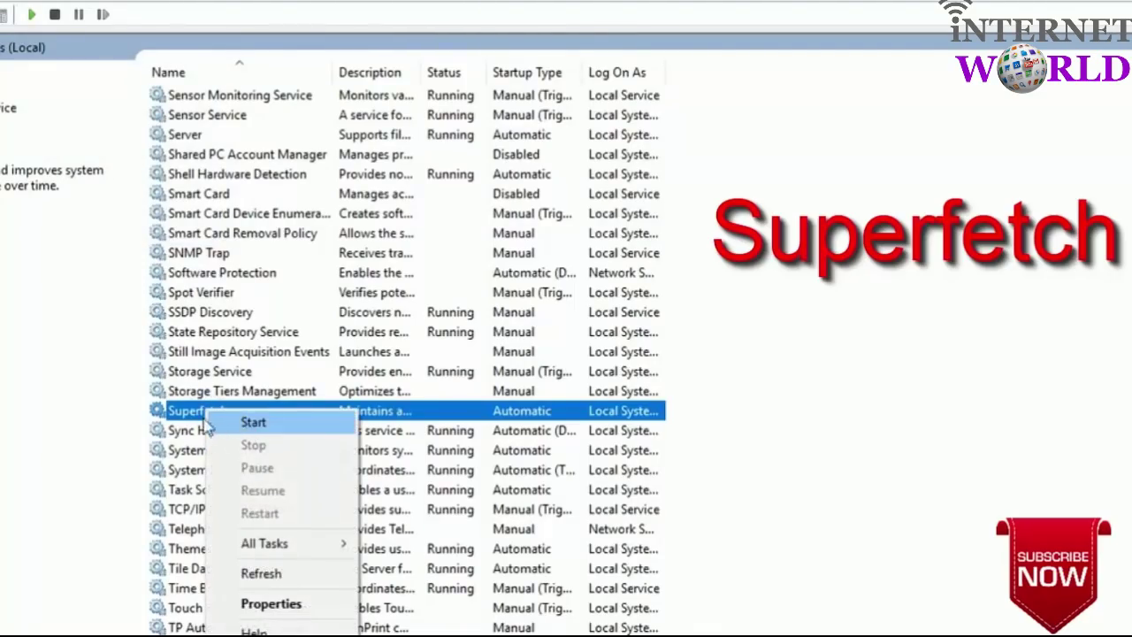
{"action": "left_click", "coordinate": [285, 606]}
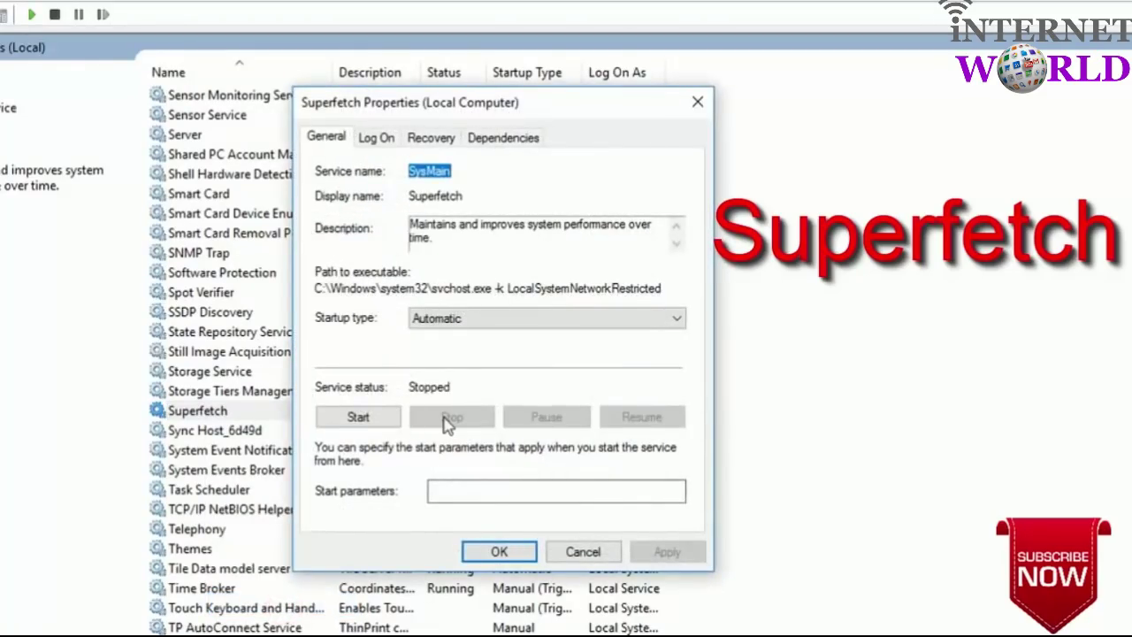
{"action": "left_click", "coordinate": [425, 321]}
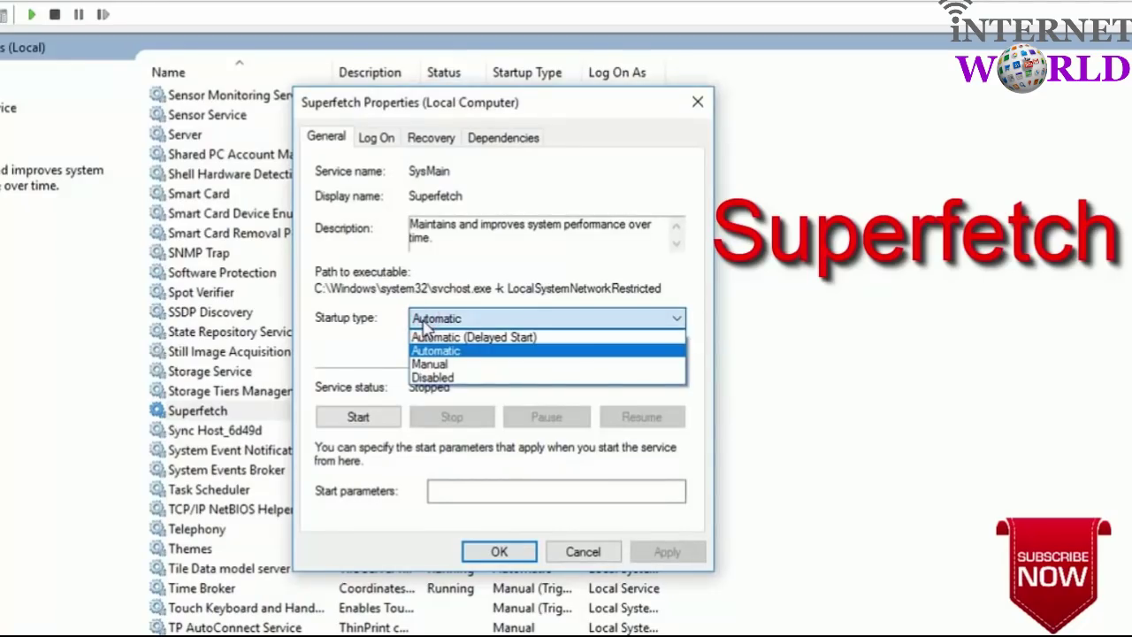
{"action": "left_click", "coordinate": [431, 378]}
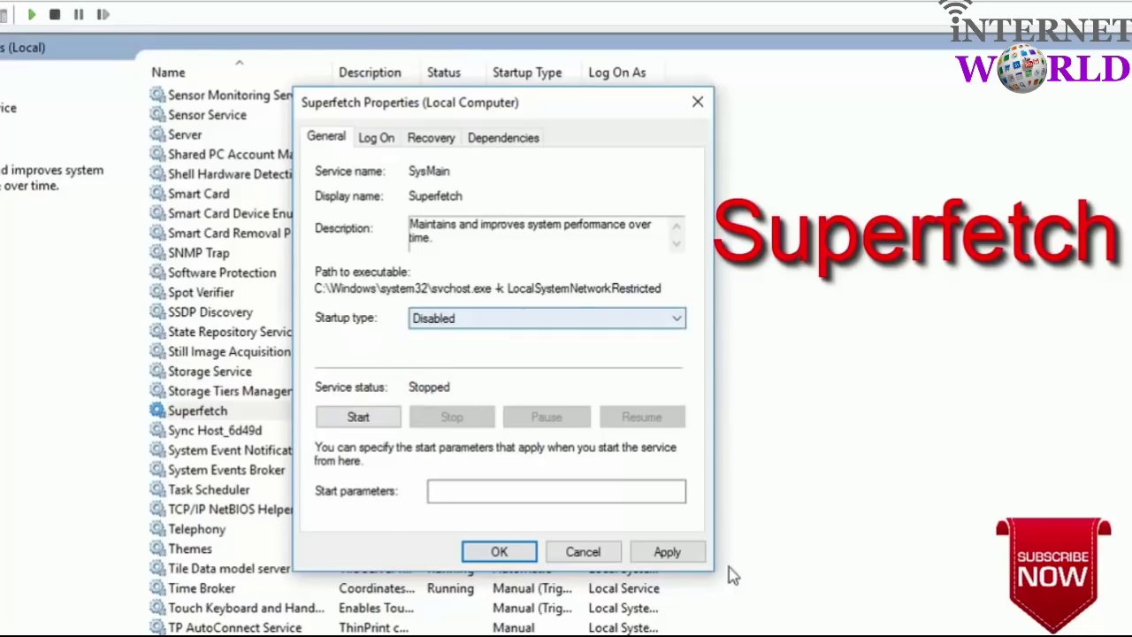
{"action": "left_click", "coordinate": [668, 552]}
{"action": "left_click", "coordinate": [498, 551]}
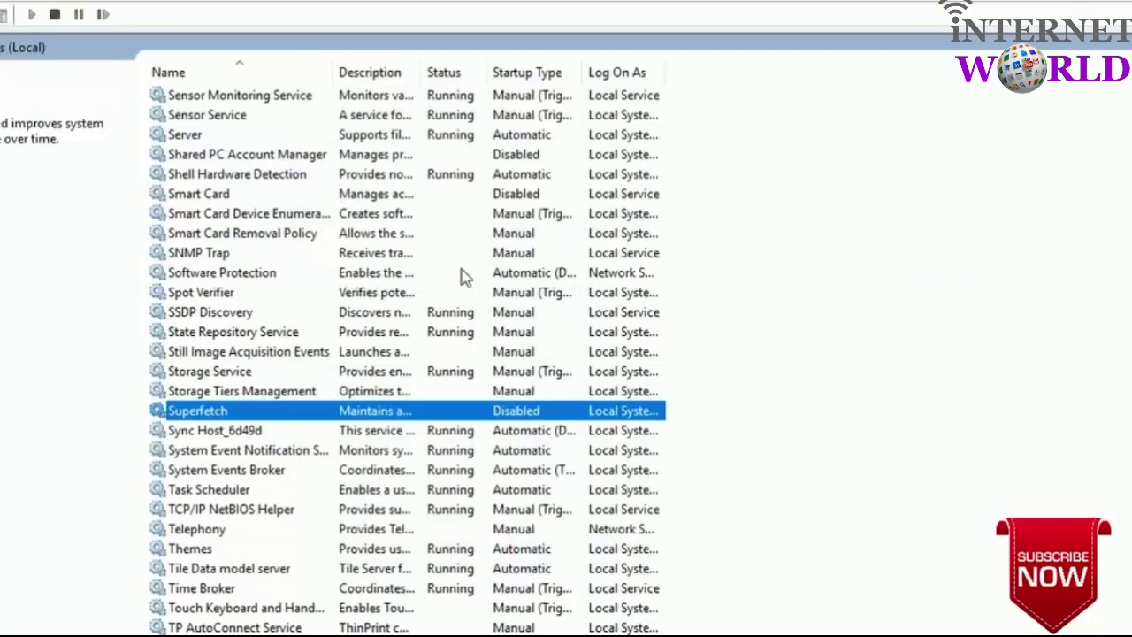
- Find the Windows Update service in the services list and set its startup type to Disabled in its properties
{"action": "scroll", "coordinate": [460, 275], "scroll_direction": "up", "scroll_amount": 7}
{"action": "scroll", "coordinate": [460, 274], "scroll_direction": "up", "scroll_amount": 13}
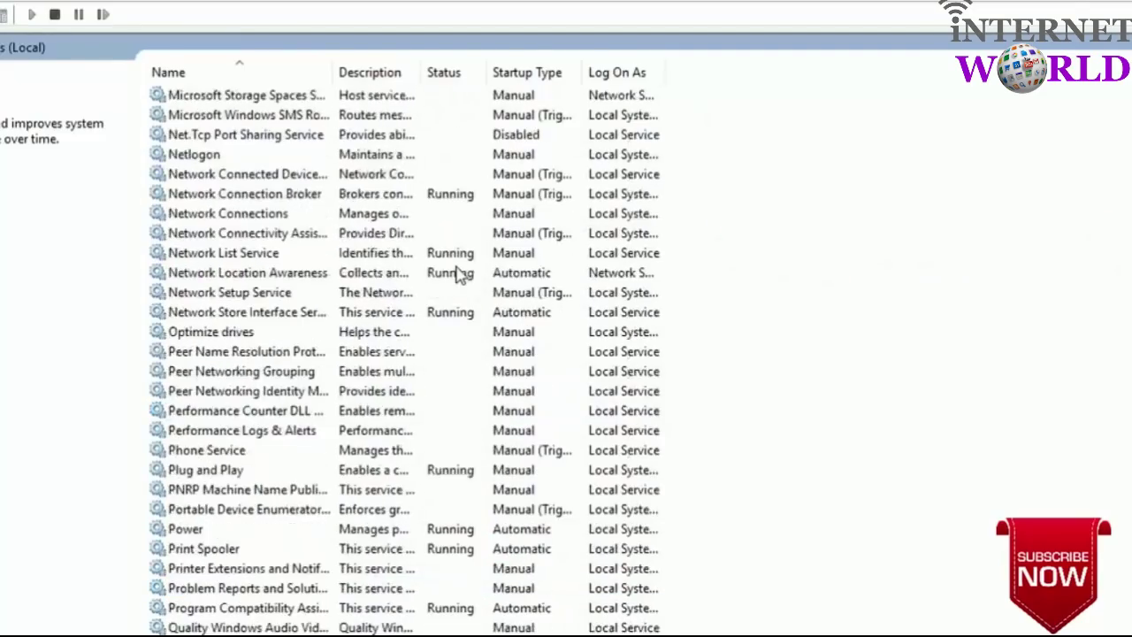
{"action": "scroll", "coordinate": [460, 274], "scroll_direction": "up", "scroll_amount": 16}
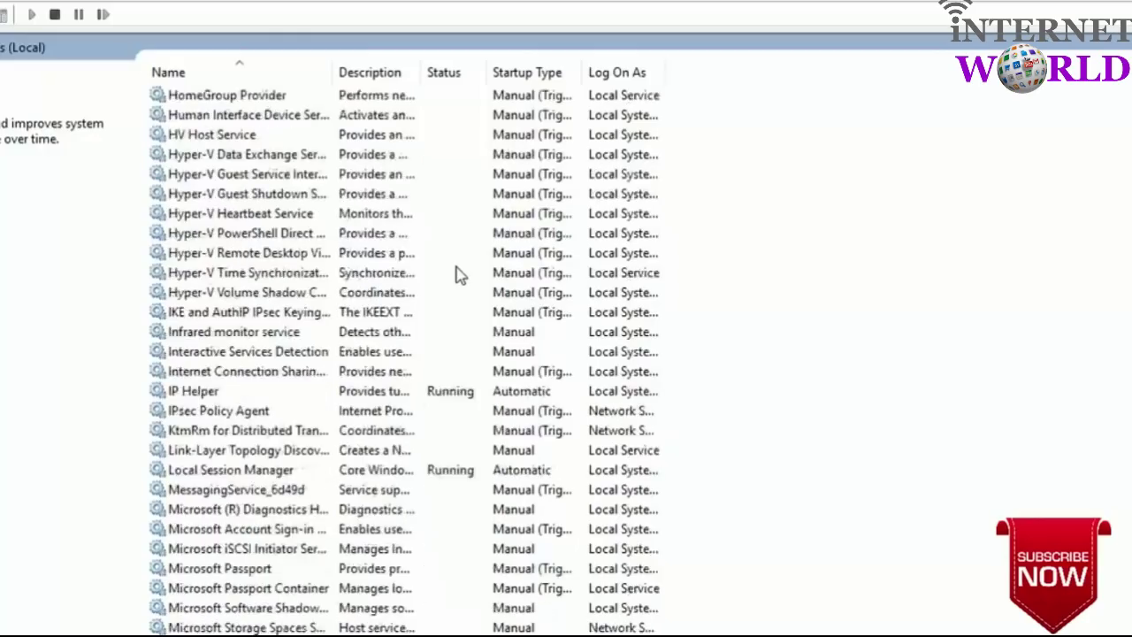
{"action": "scroll", "coordinate": [460, 275], "scroll_direction": "up", "scroll_amount": 5}
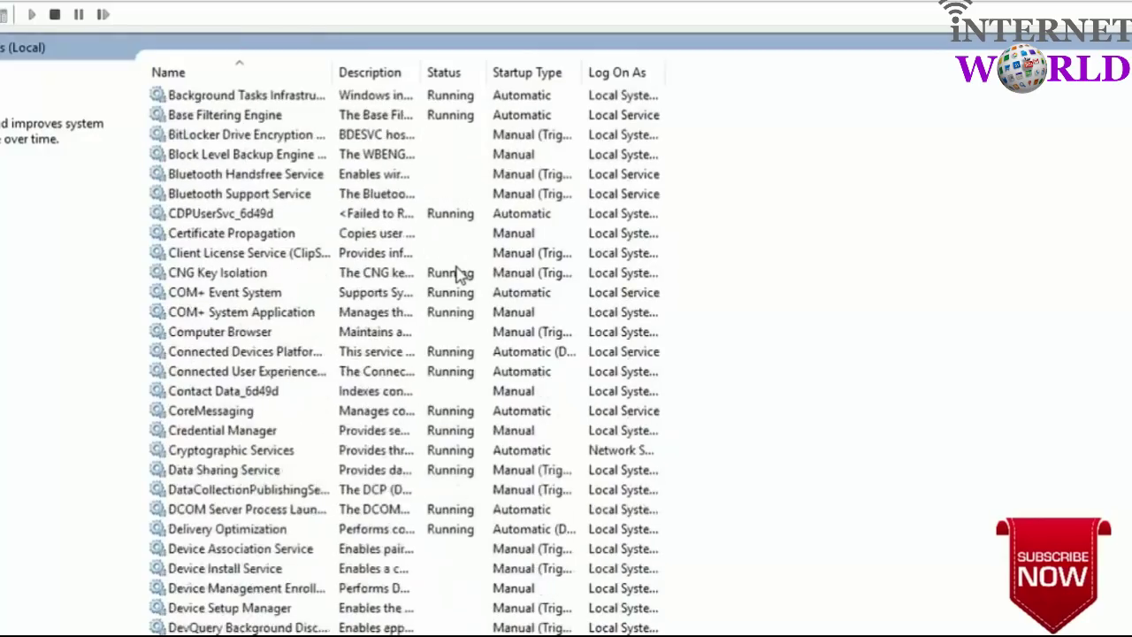
{"action": "scroll", "coordinate": [257, 425], "scroll_direction": "down", "scroll_amount": 5}
{"action": "scroll", "coordinate": [274, 548], "scroll_direction": "down", "scroll_amount": 20}
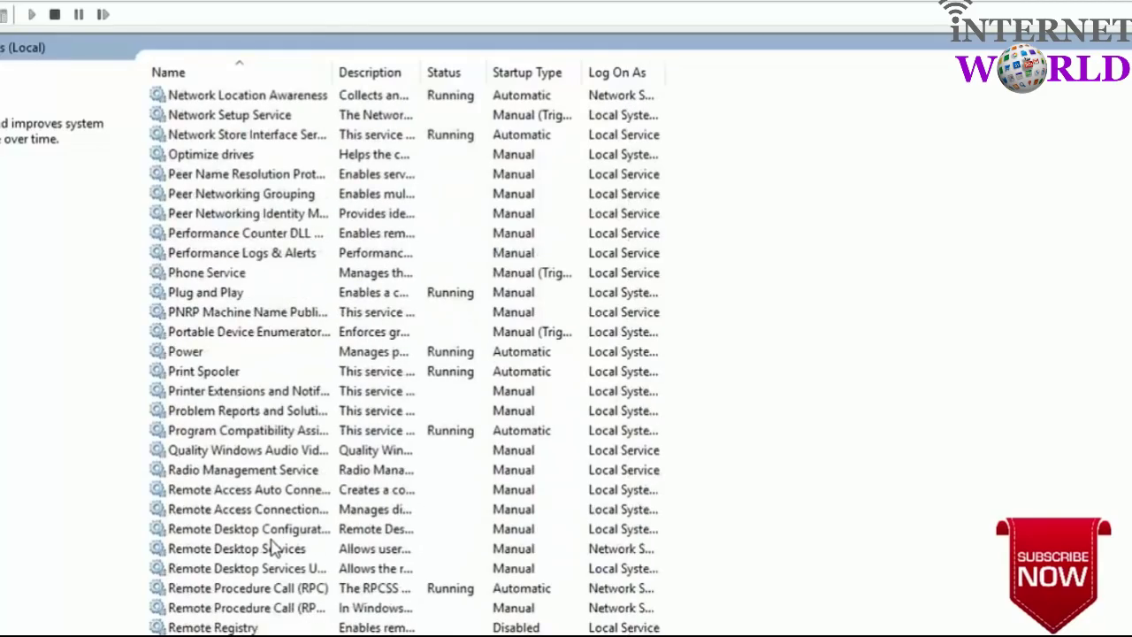
{"action": "scroll", "coordinate": [266, 557], "scroll_direction": "down", "scroll_amount": 20}
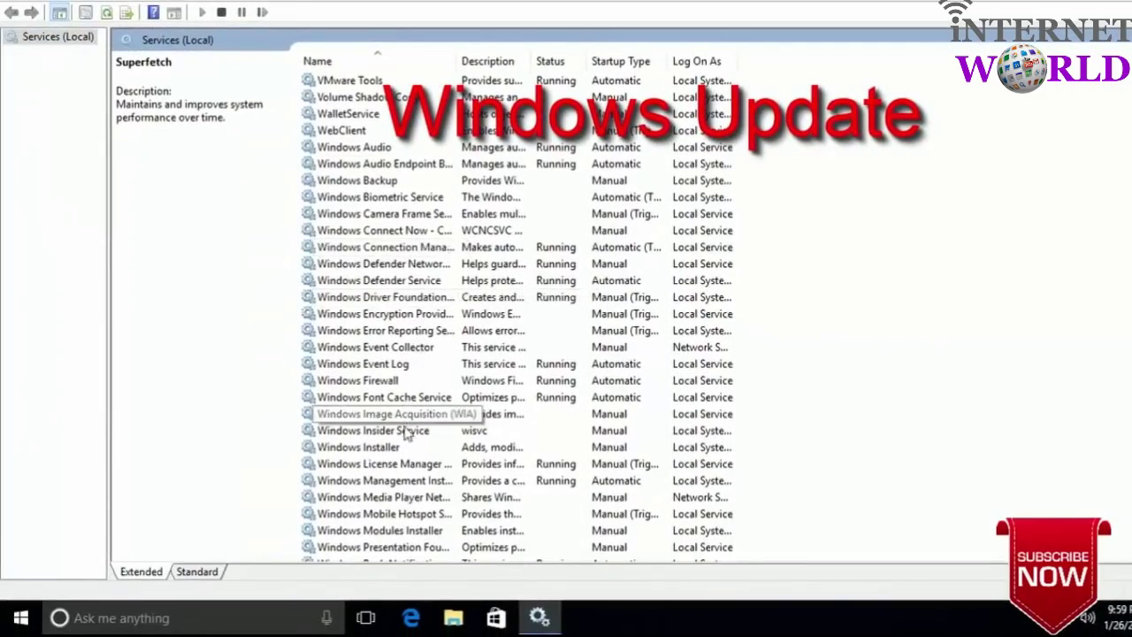
{"action": "scroll", "coordinate": [414, 469], "scroll_direction": "down", "scroll_amount": 4}
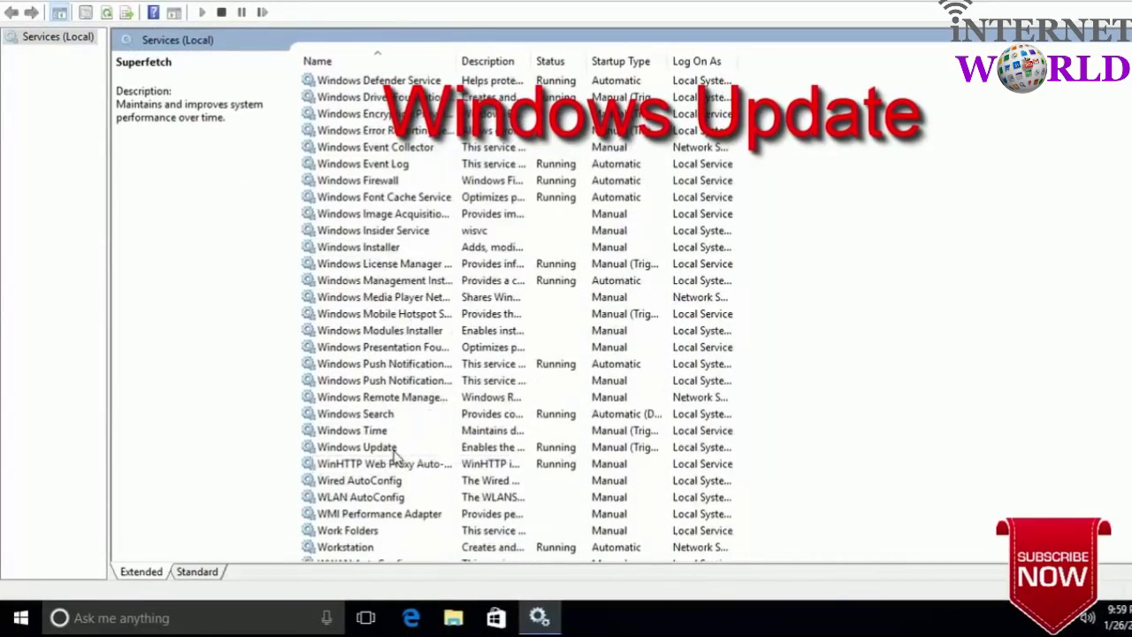
{"action": "left_click", "coordinate": [400, 450]}
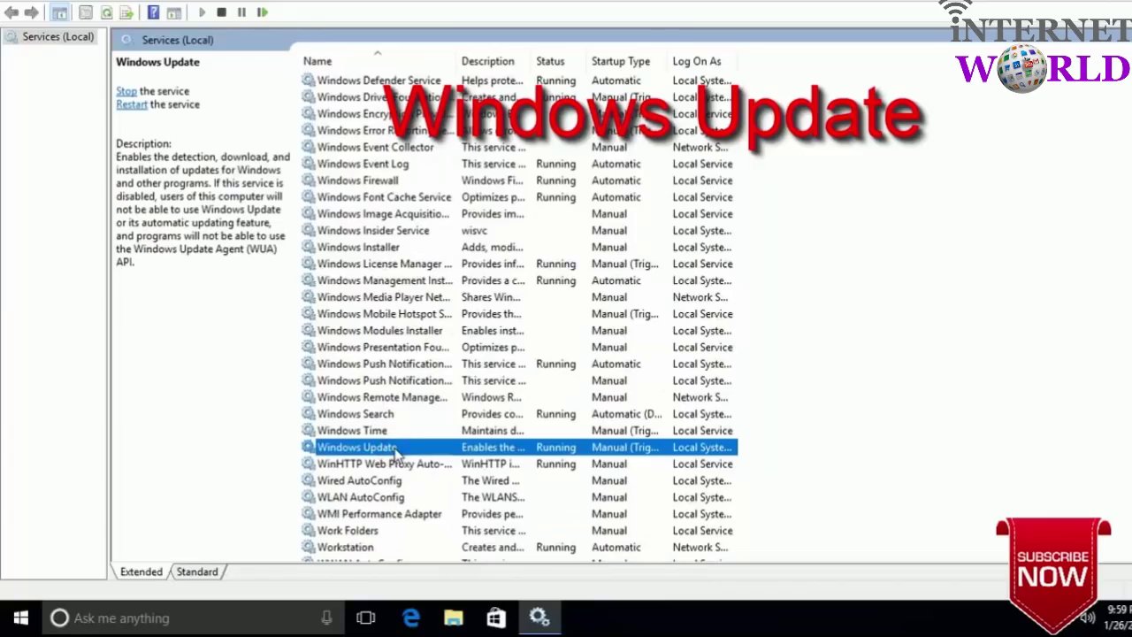
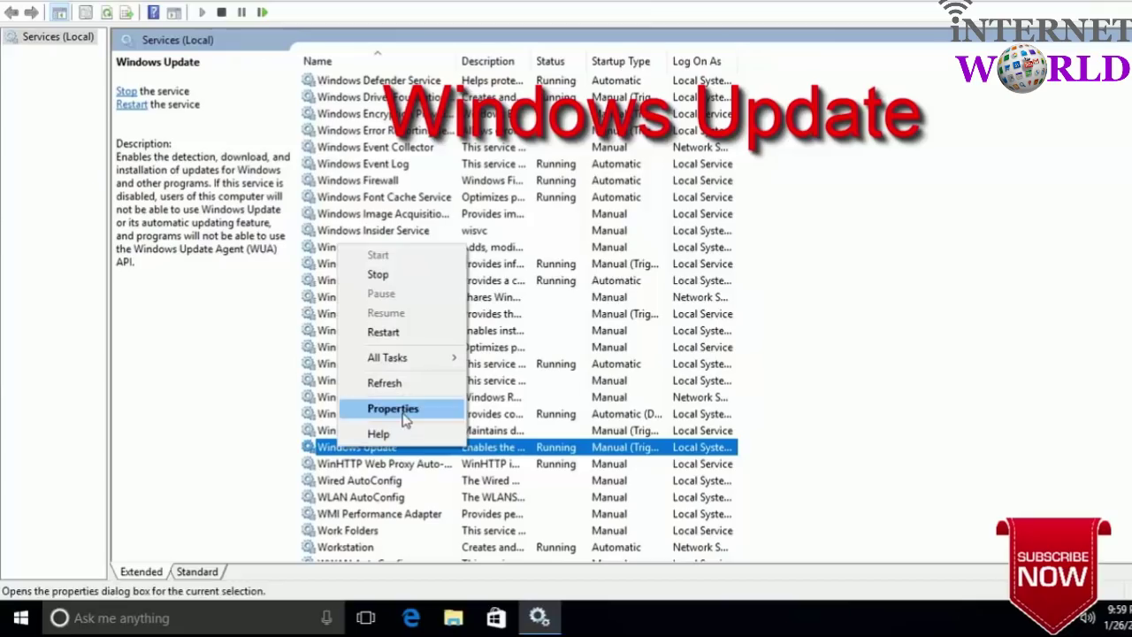
{"action": "left_click", "coordinate": [403, 416]}
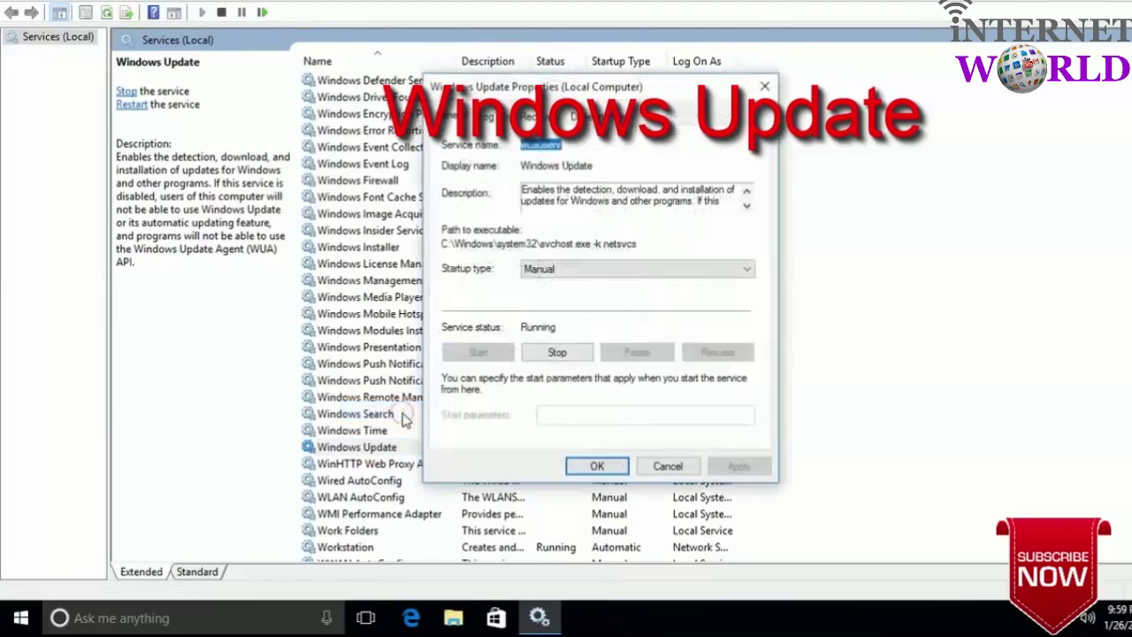
{"action": "left_click", "coordinate": [546, 274]}
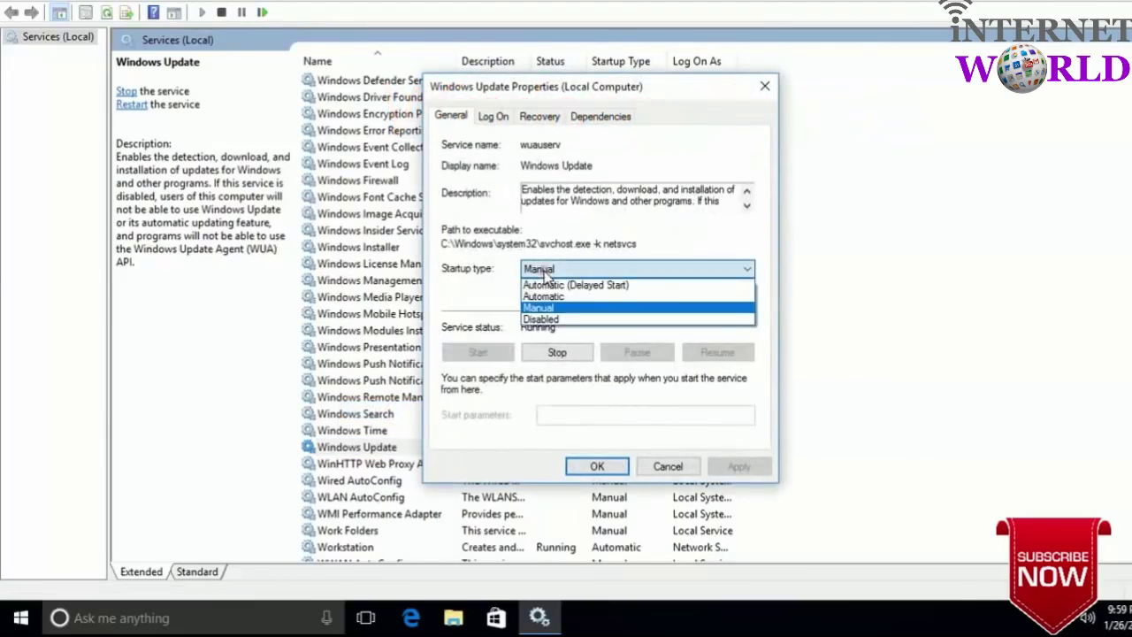
{"action": "left_click", "coordinate": [543, 320]}
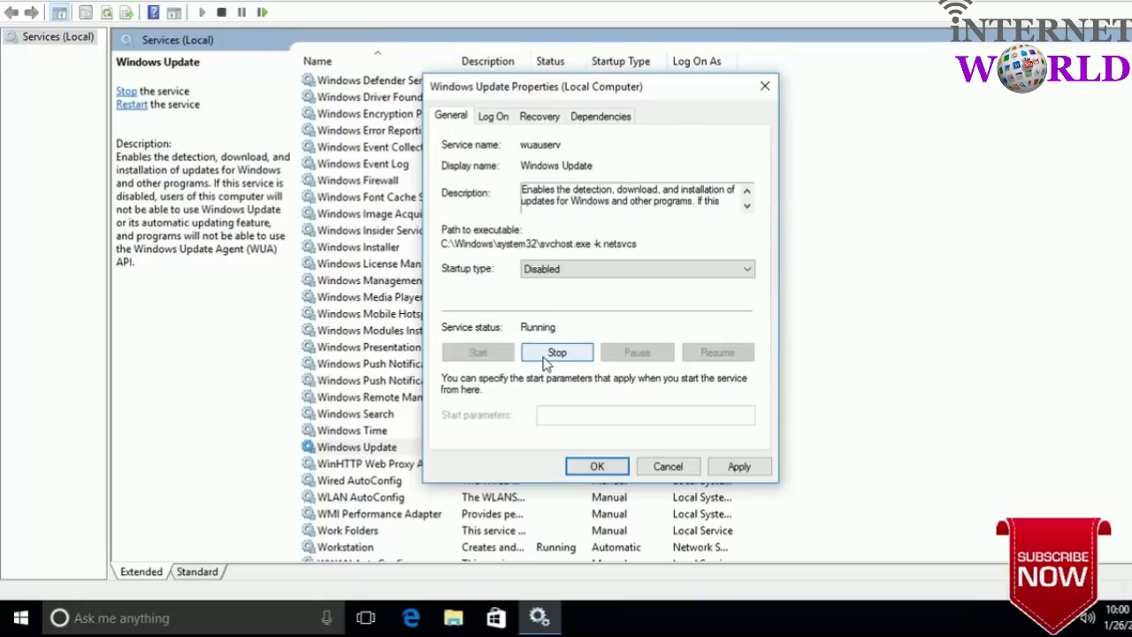
- Stop the Windows Update service, apply the changes and close its properties
{"action": "left_click", "coordinate": [552, 354]}
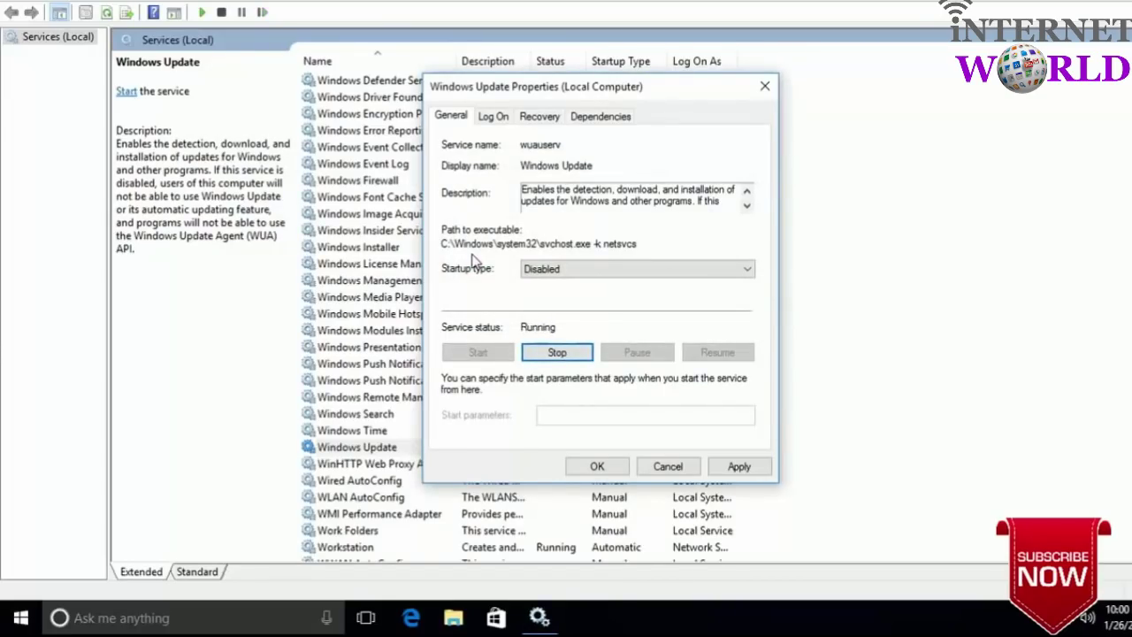
{"action": "left_click", "coordinate": [555, 353]}
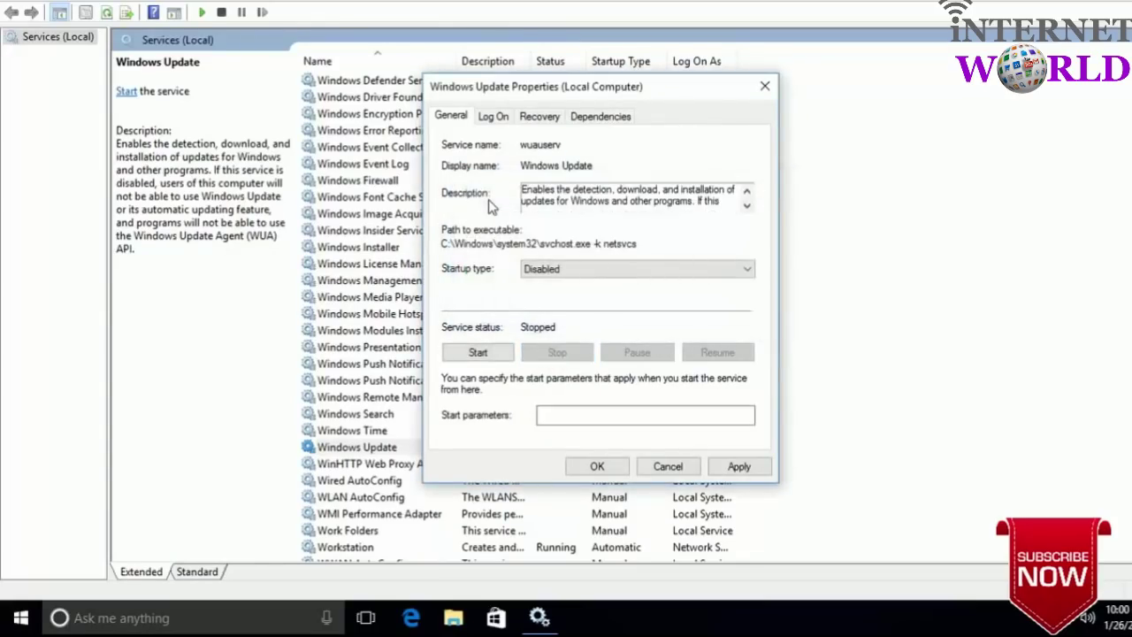
{"action": "left_click", "coordinate": [753, 471]}
{"action": "left_click", "coordinate": [596, 467]}
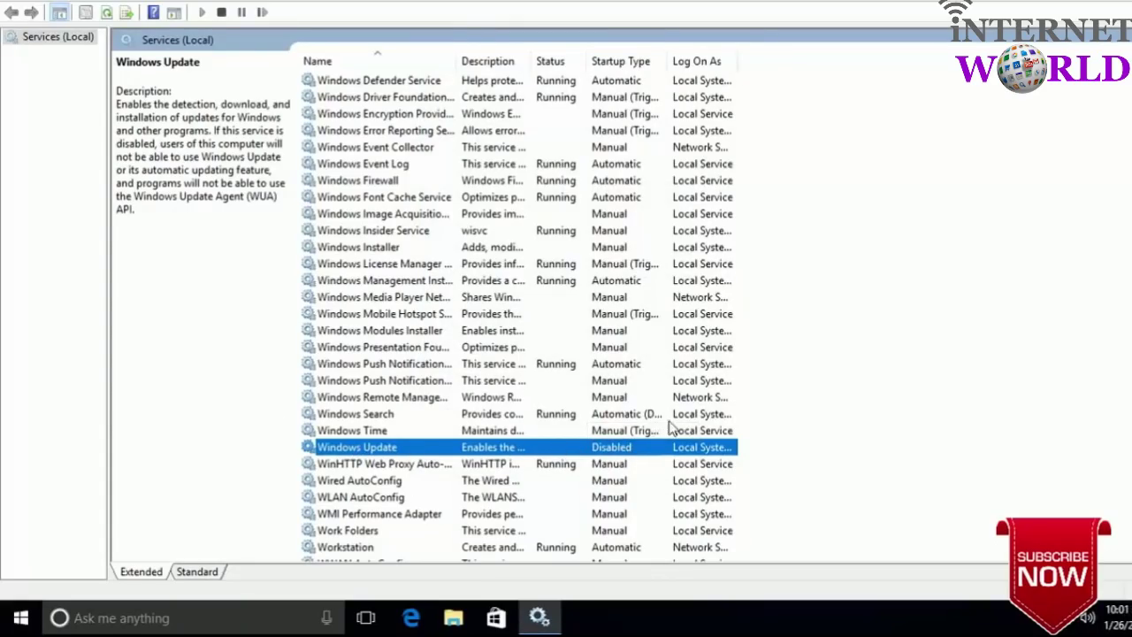
- Find the Windows Search service in the services list and set its startup type to Disabled in its properties
{"action": "scroll", "coordinate": [400, 460], "scroll_direction": "down", "scroll_amount": 2}
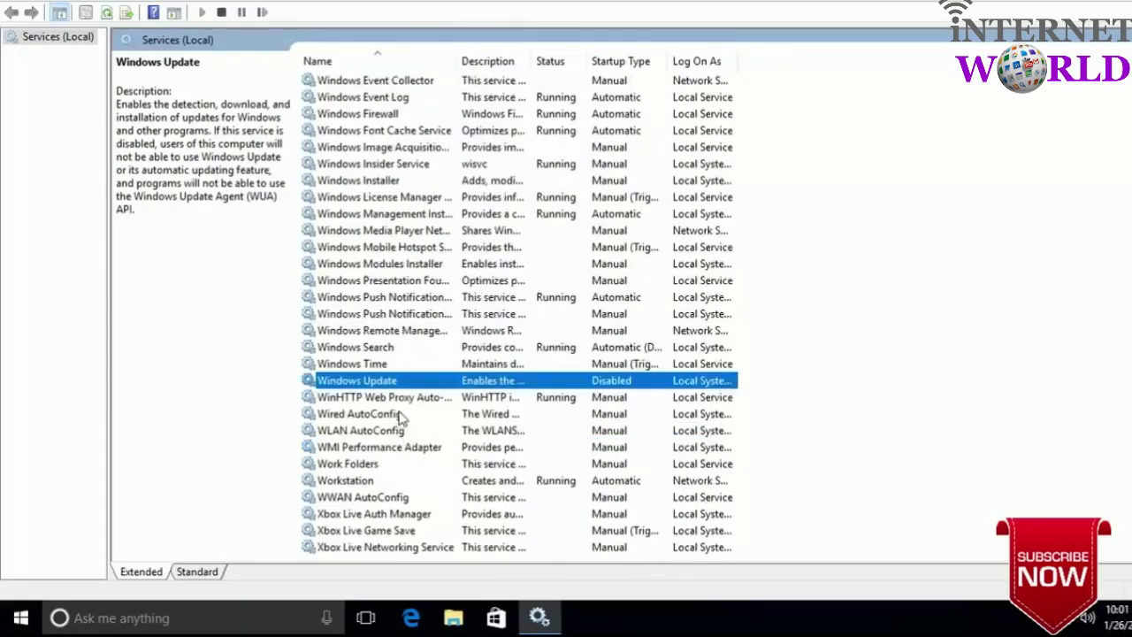
{"action": "scroll", "coordinate": [398, 418], "scroll_direction": "up", "scroll_amount": 9}
{"action": "scroll", "coordinate": [398, 416], "scroll_direction": "up", "scroll_amount": 2}
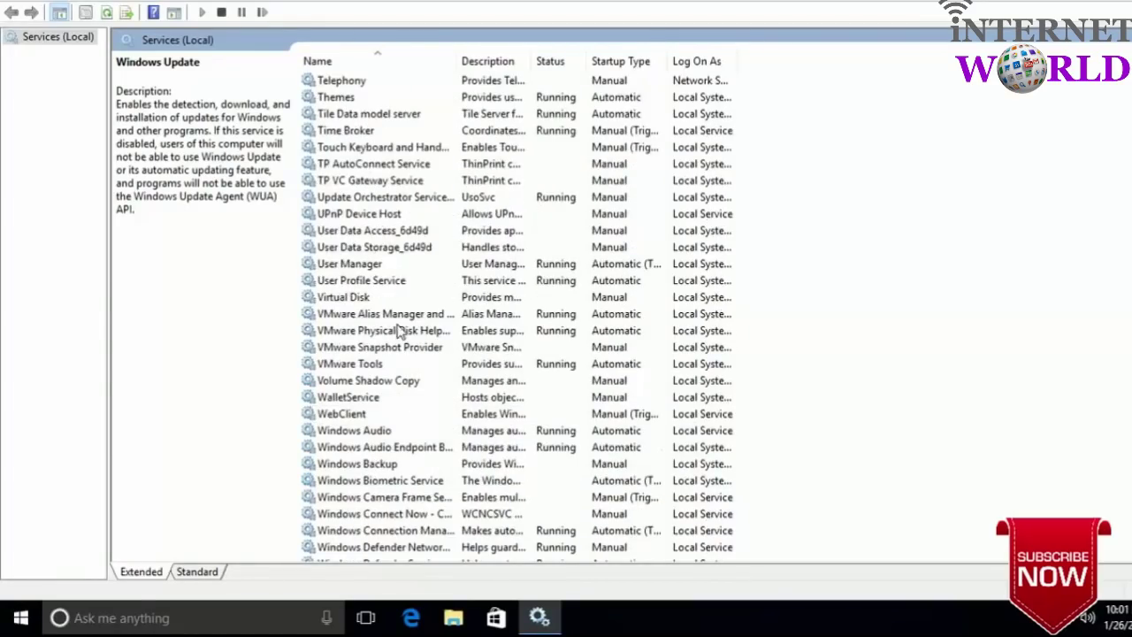
{"action": "scroll", "coordinate": [433, 403], "scroll_direction": "up", "scroll_amount": 7}
{"action": "scroll", "coordinate": [433, 405], "scroll_direction": "up", "scroll_amount": 4}
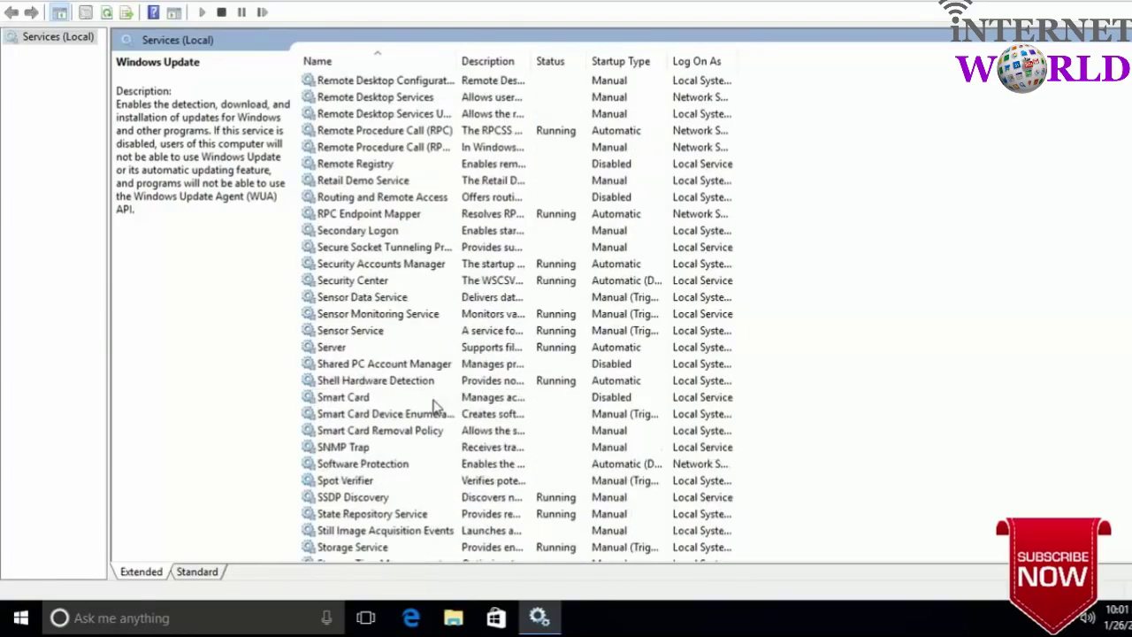
{"action": "scroll", "coordinate": [434, 405], "scroll_direction": "down", "scroll_amount": 20}
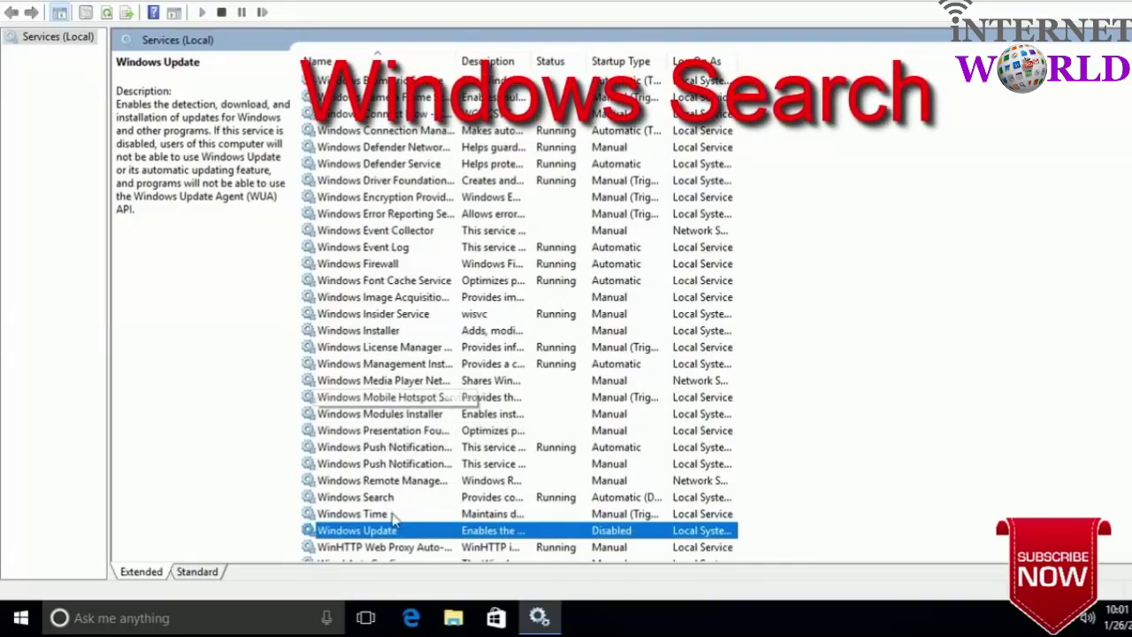
{"action": "scroll", "coordinate": [393, 442], "scroll_direction": "down", "scroll_amount": 1}
{"action": "left_click", "coordinate": [379, 449]}
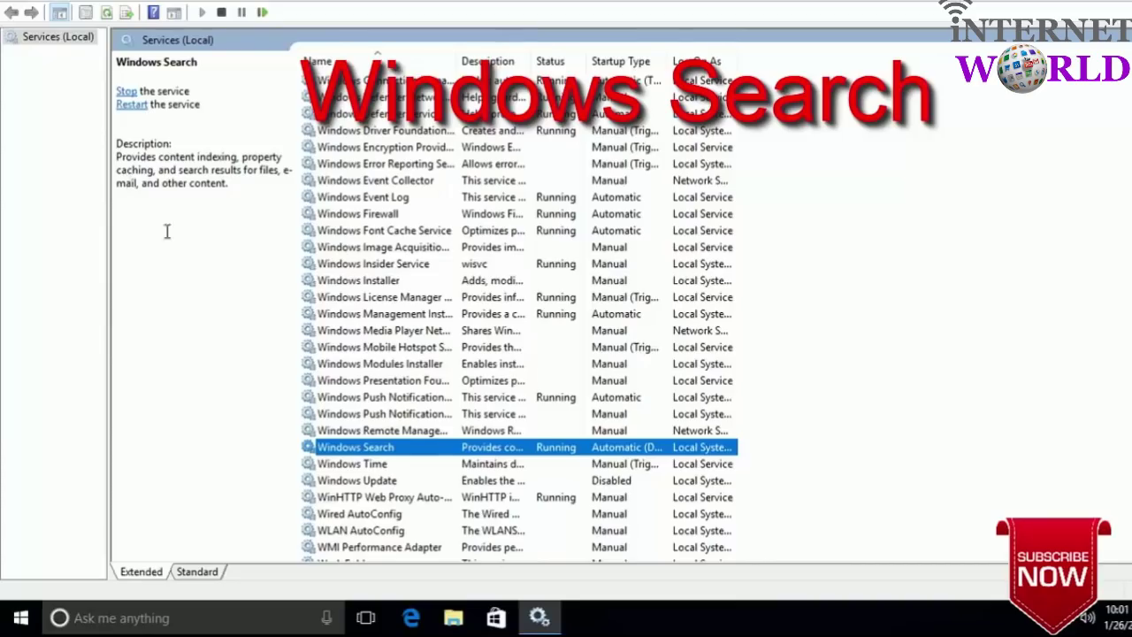
{"action": "right_click", "coordinate": [331, 453]}
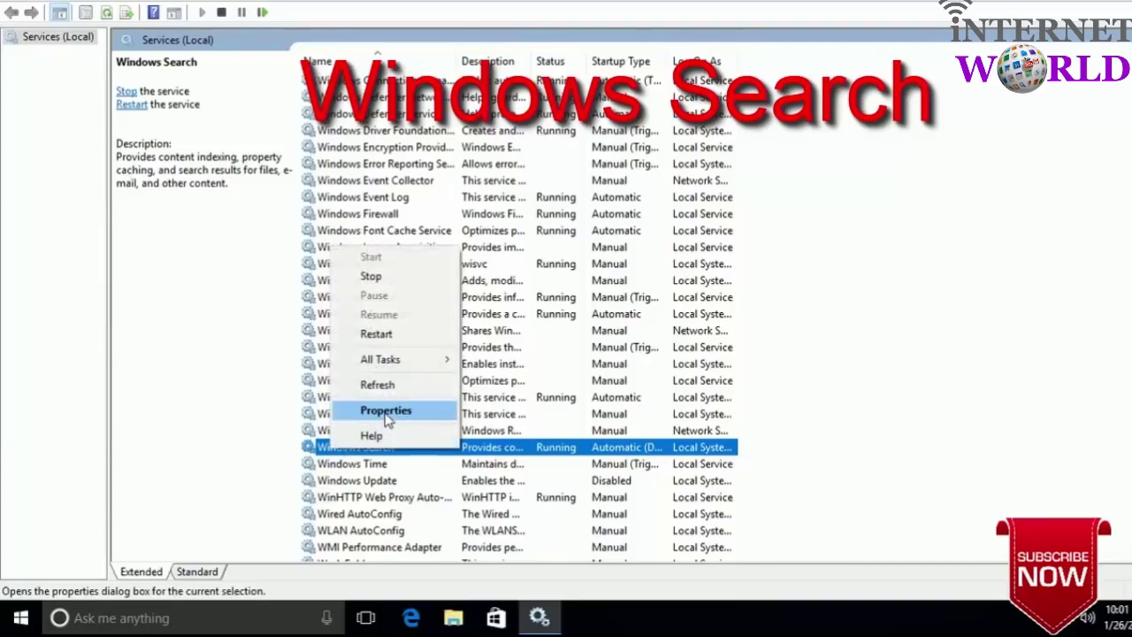
{"action": "left_click", "coordinate": [386, 412]}
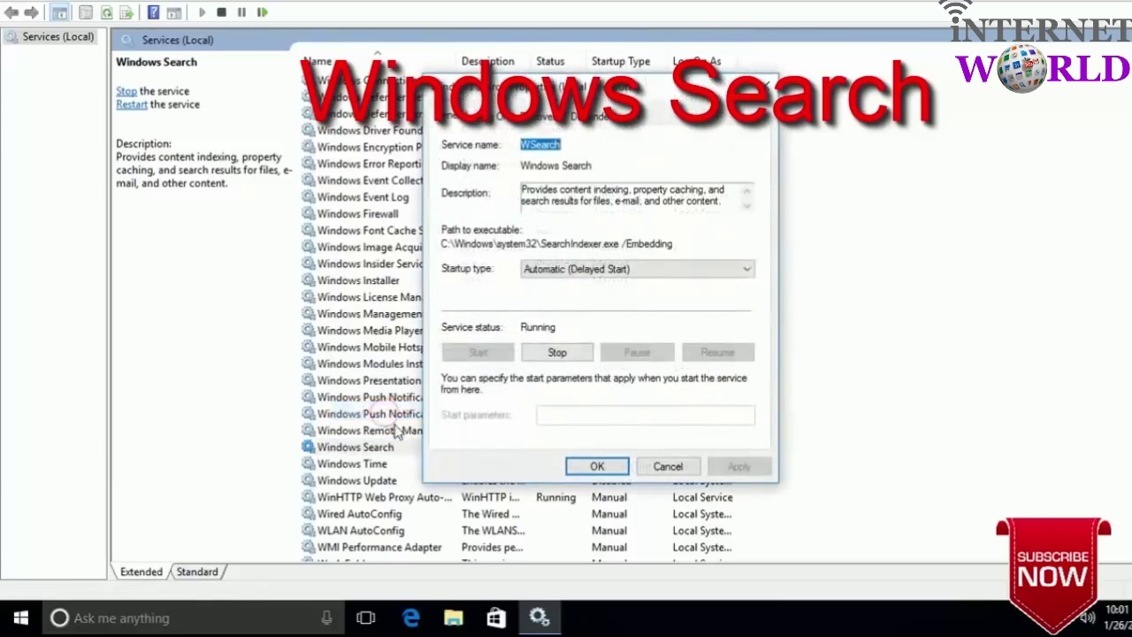
{"action": "left_click", "coordinate": [571, 271]}
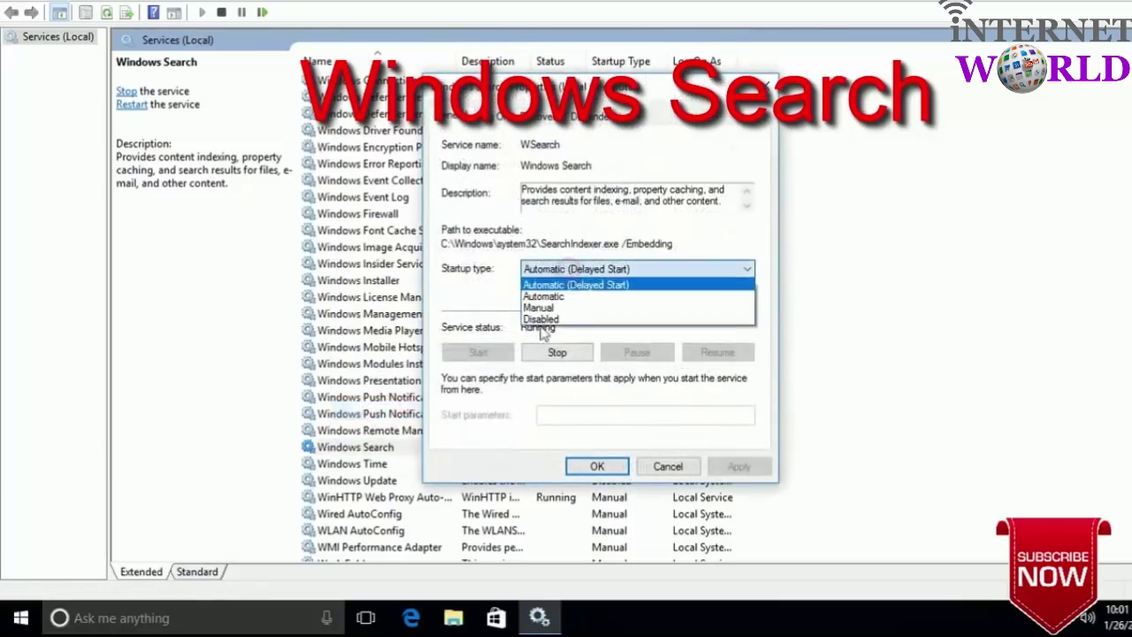
{"action": "left_click", "coordinate": [541, 322]}
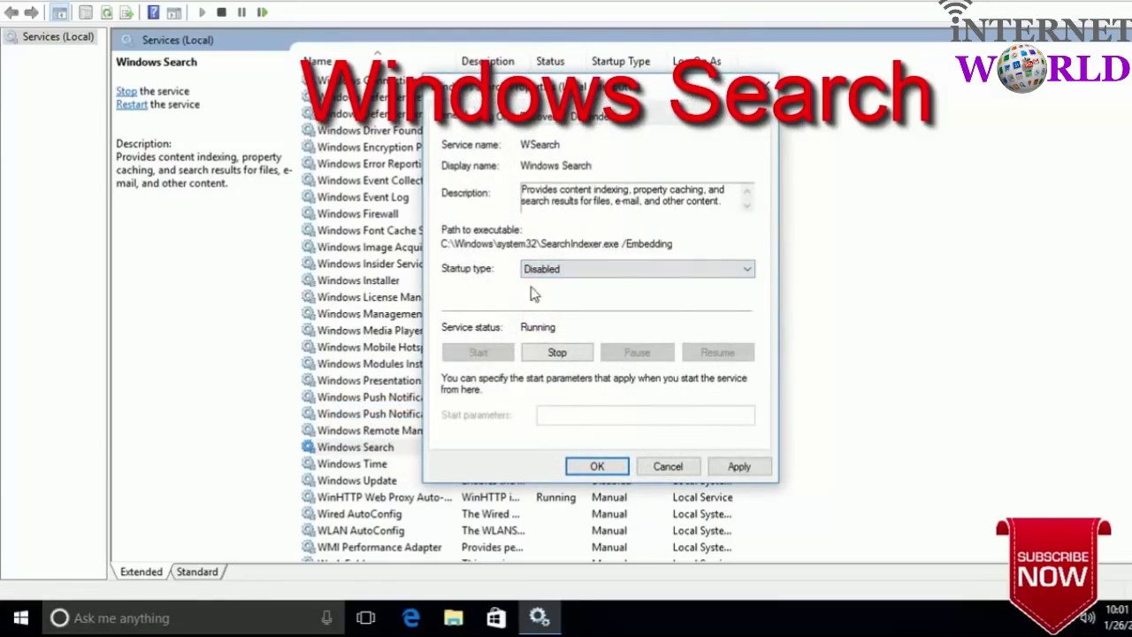
- Stop the Windows Search service, apply the changes and close its properties
{"action": "left_click", "coordinate": [558, 353]}
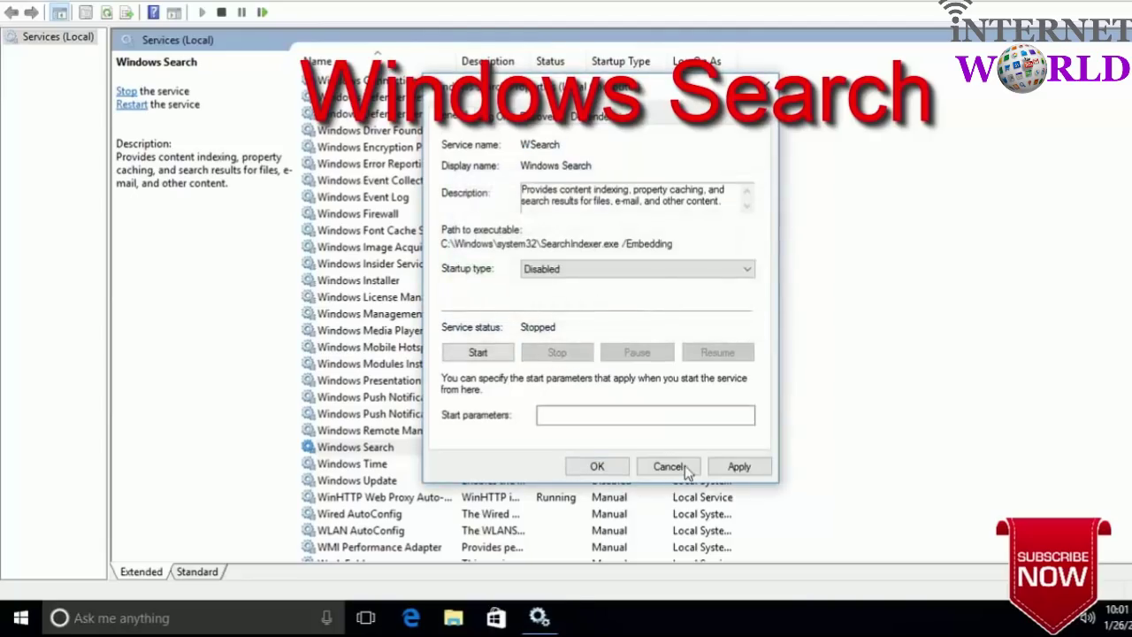
{"action": "left_click", "coordinate": [736, 467]}
{"action": "left_click", "coordinate": [599, 466]}
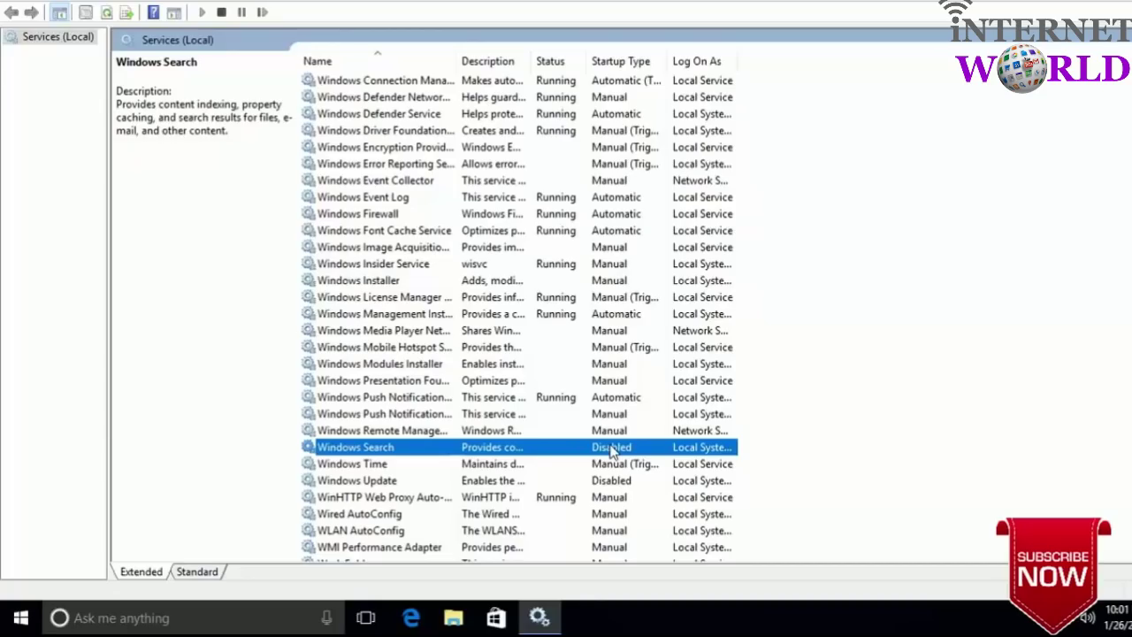
- Close the Services console and open the properties of This PC from File Explorer
{"action": "scroll", "coordinate": [613, 452], "scroll_direction": "up", "scroll_amount": 3}
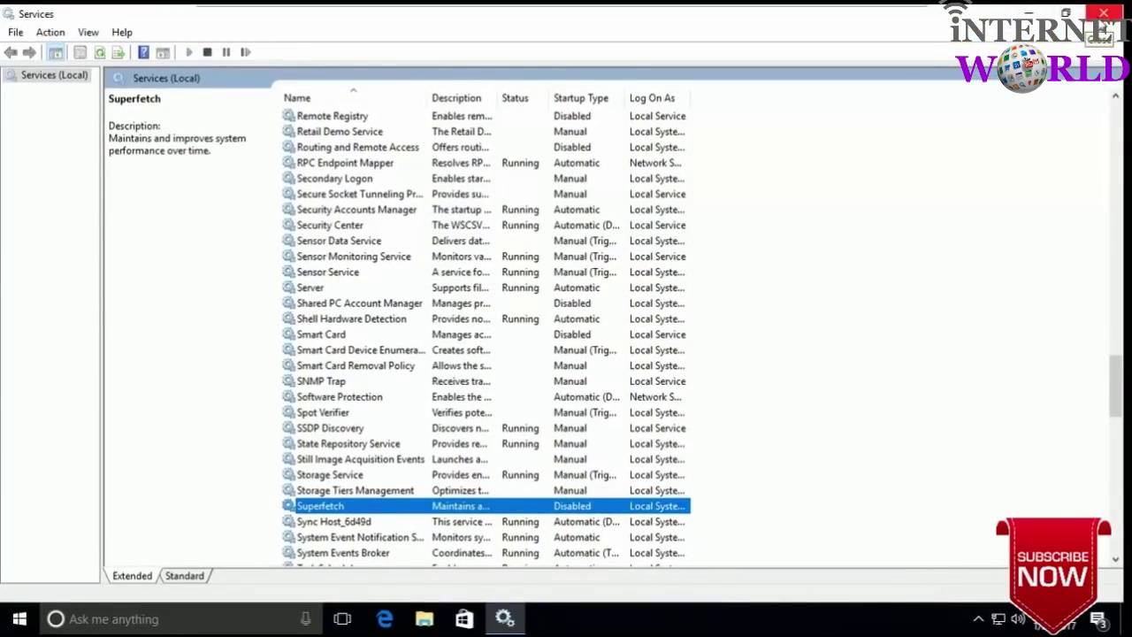
{"action": "left_click", "coordinate": [1104, 13]}
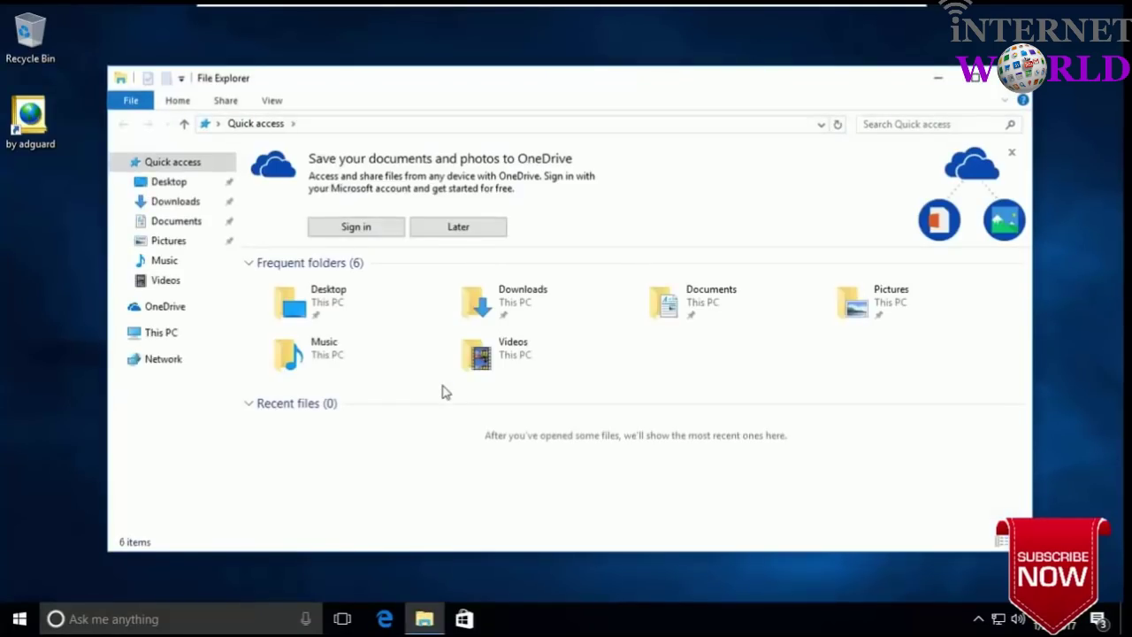
{"action": "left_click", "coordinate": [167, 338]}
{"action": "right_click", "coordinate": [197, 333]}
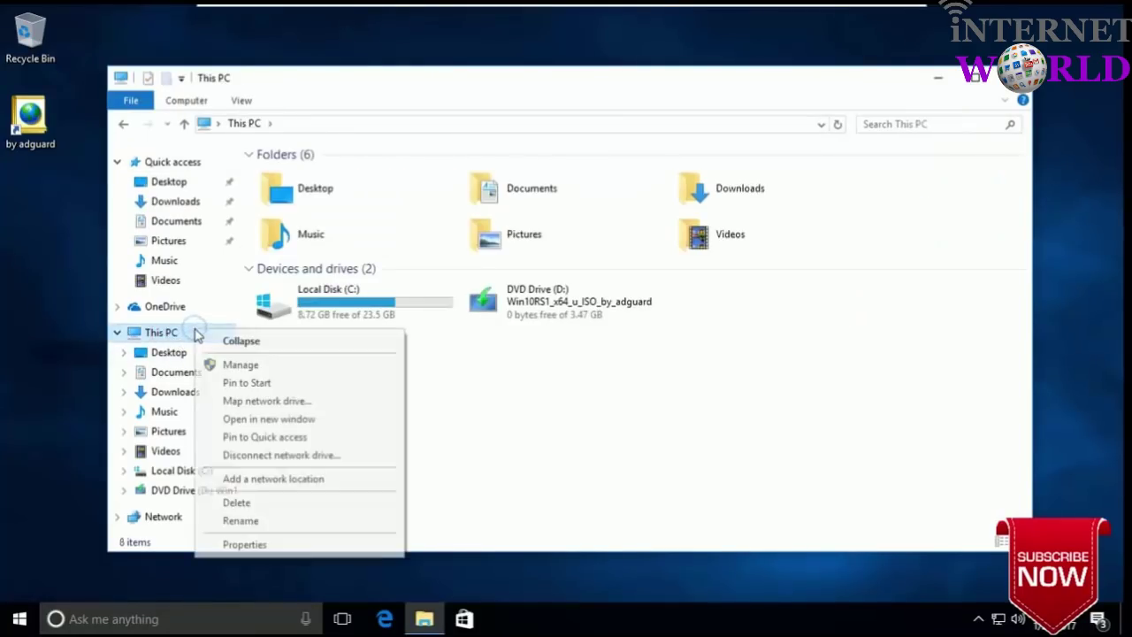
{"action": "left_click", "coordinate": [259, 546]}
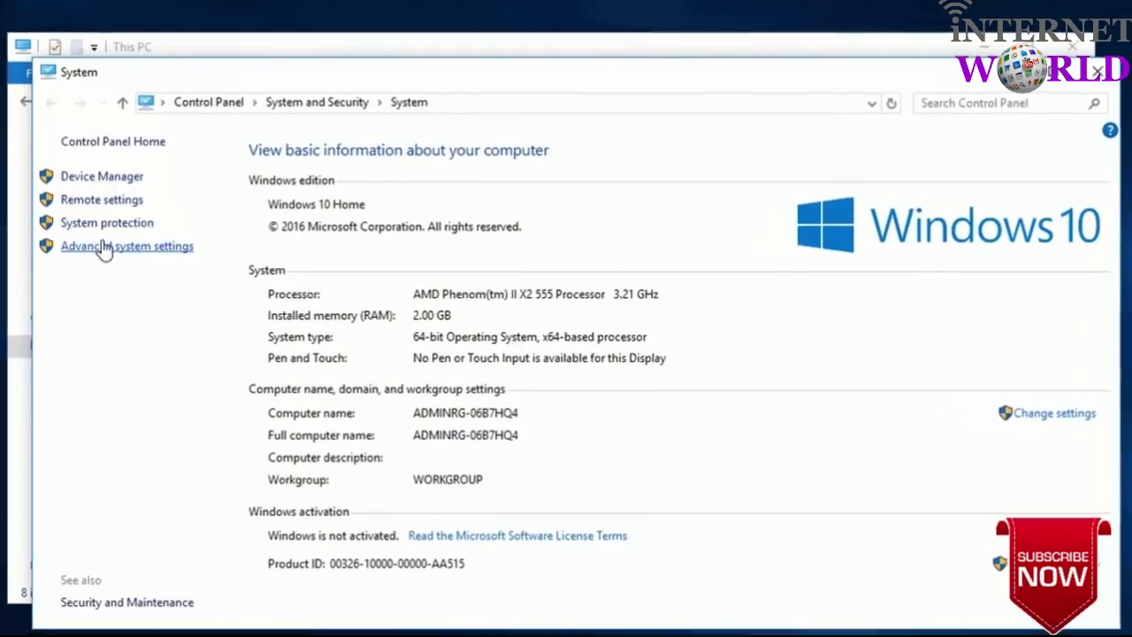
- Open the Virtual Memory settings from the advanced Performance Options in the advanced system settings
{"action": "left_click", "coordinate": [104, 247]}
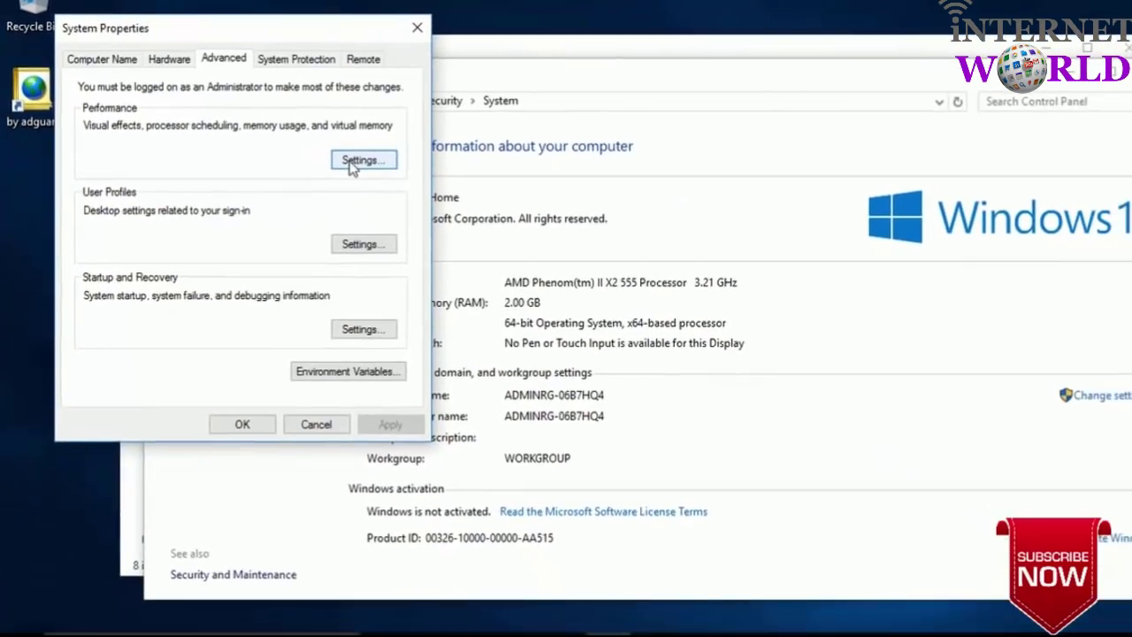
{"action": "left_click", "coordinate": [358, 160]}
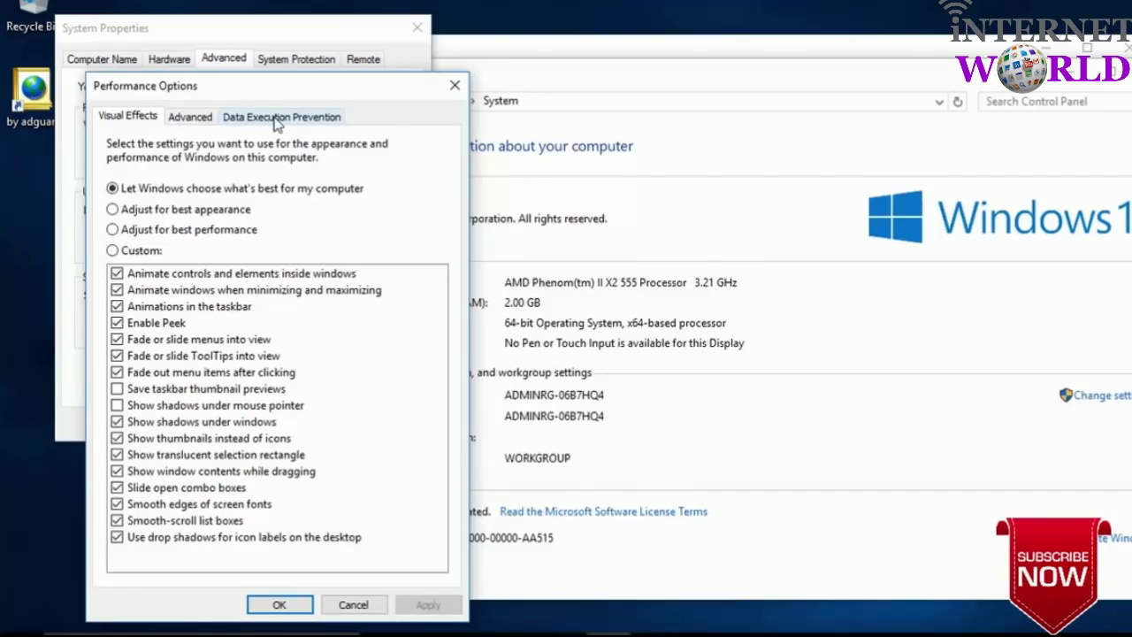
{"action": "left_click", "coordinate": [205, 125]}
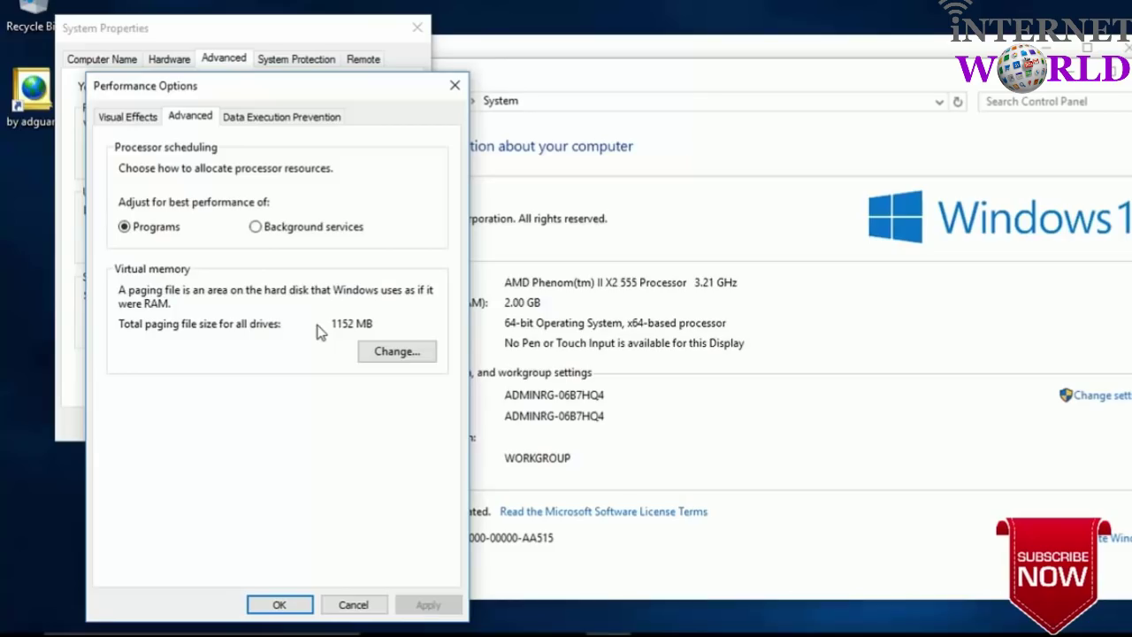
{"action": "left_click", "coordinate": [419, 354]}
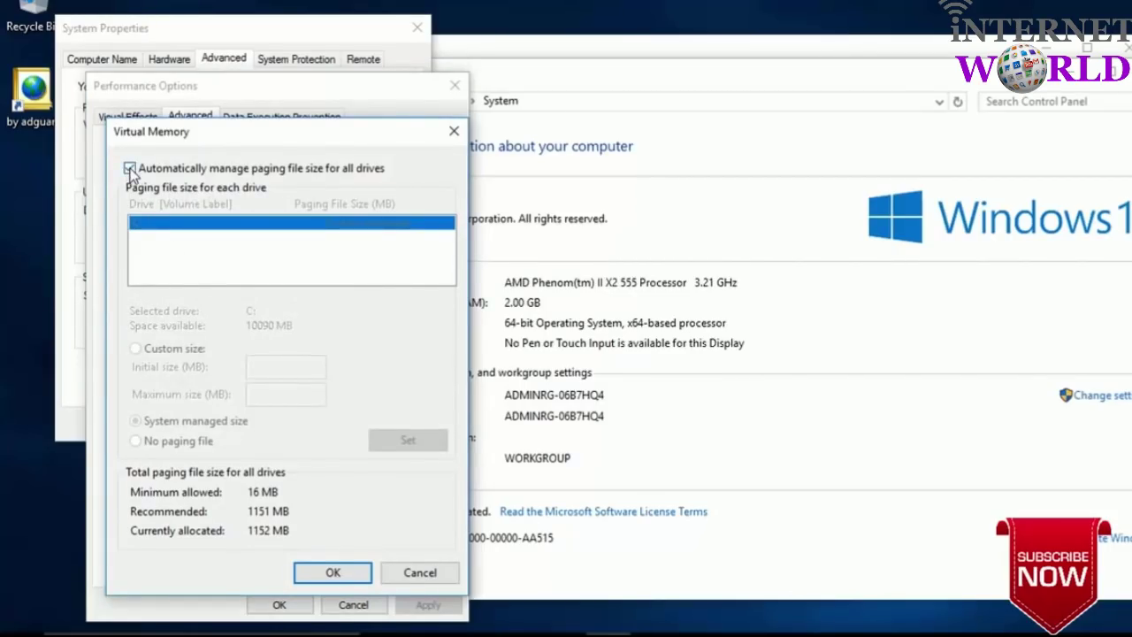
- Turn off automatic paging file management and choose a custom size for drive C: with an initial size of 8192 MB
{"action": "left_click", "coordinate": [130, 168]}
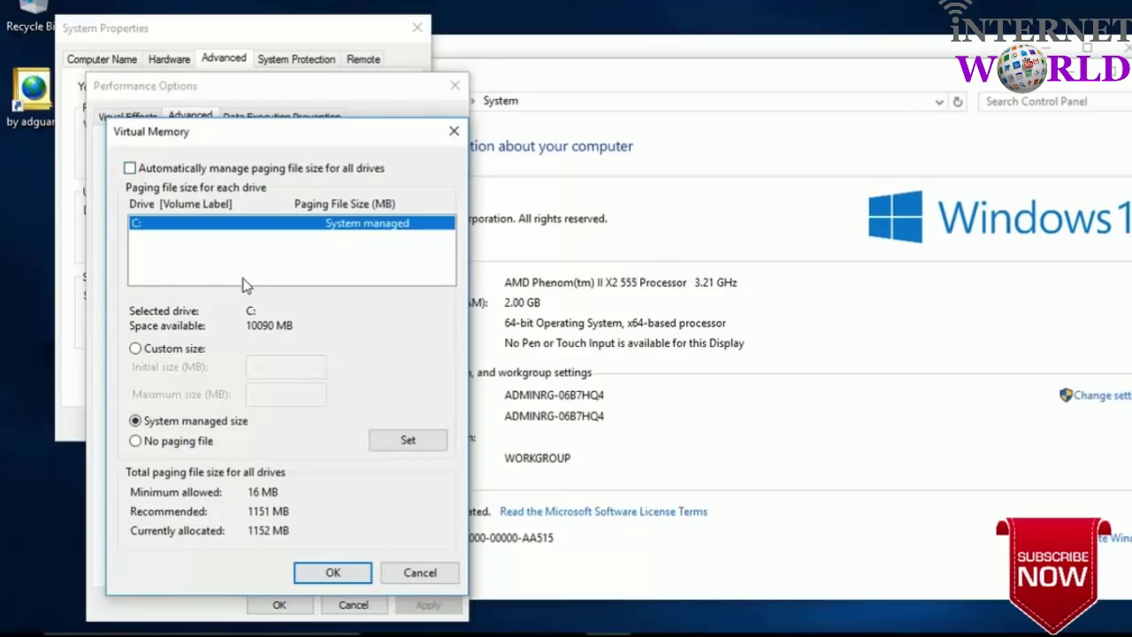
{"action": "left_click", "coordinate": [135, 349]}
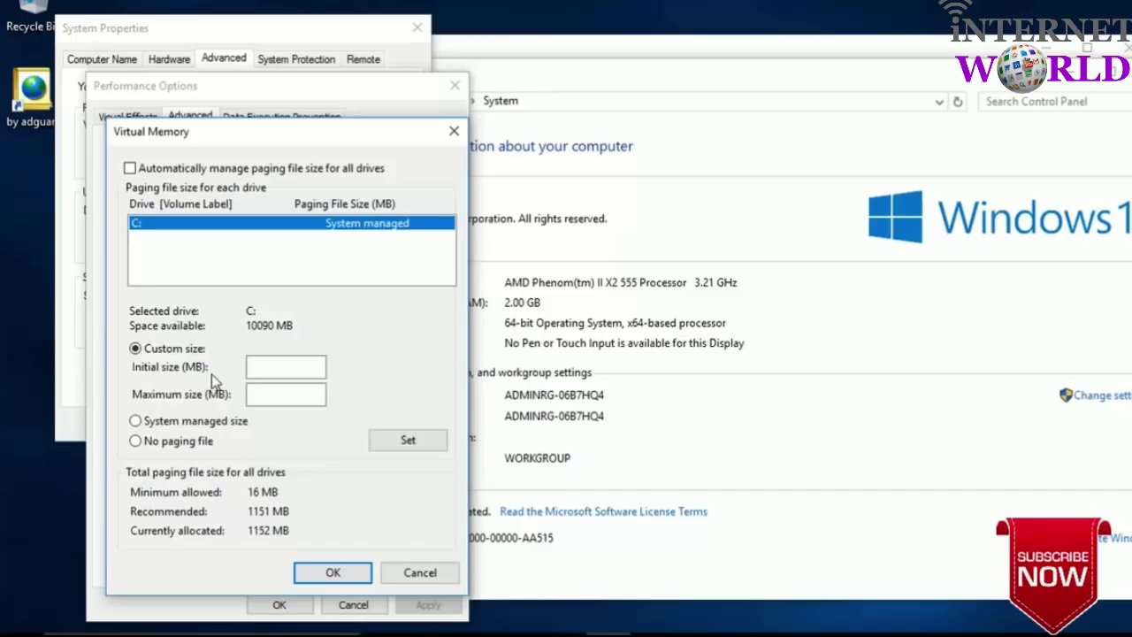
{"action": "left_click", "coordinate": [260, 372]}
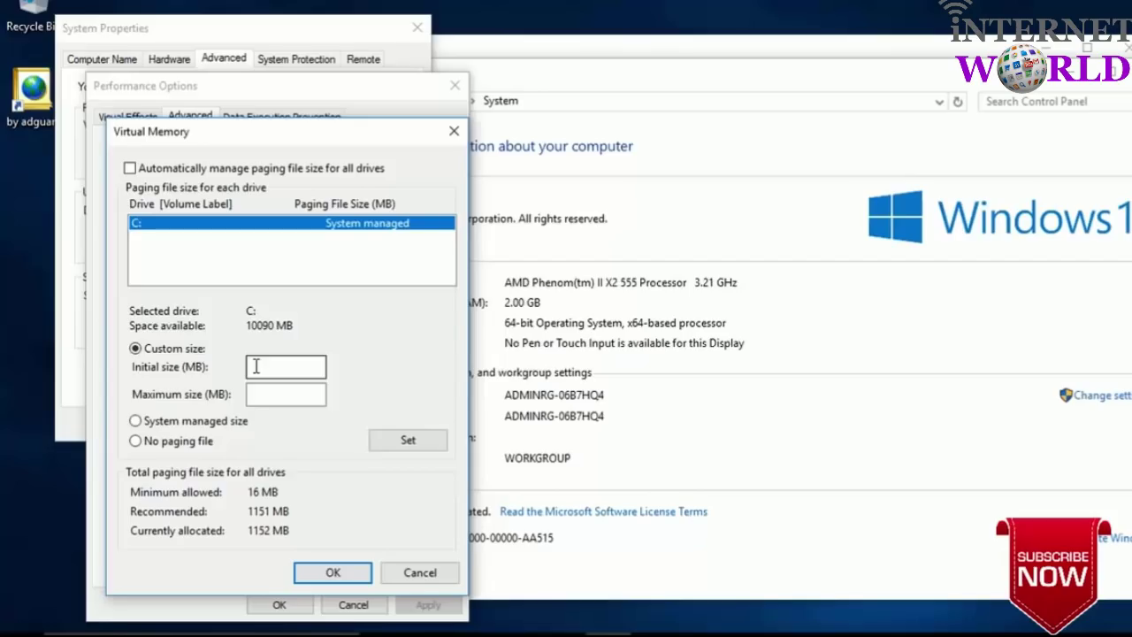
{"action": "type", "text": "2"}
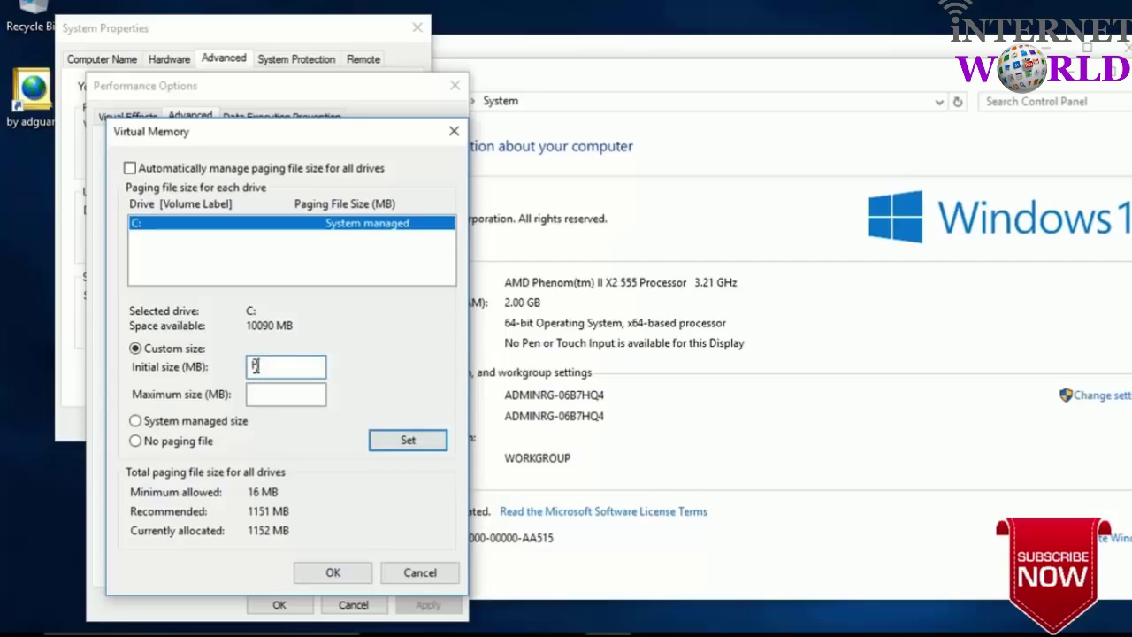
{"action": "key", "text": "BackSpace"}
{"action": "left_click_drag", "start_coordinate": [247, 137], "coordinate": [389, 138]}
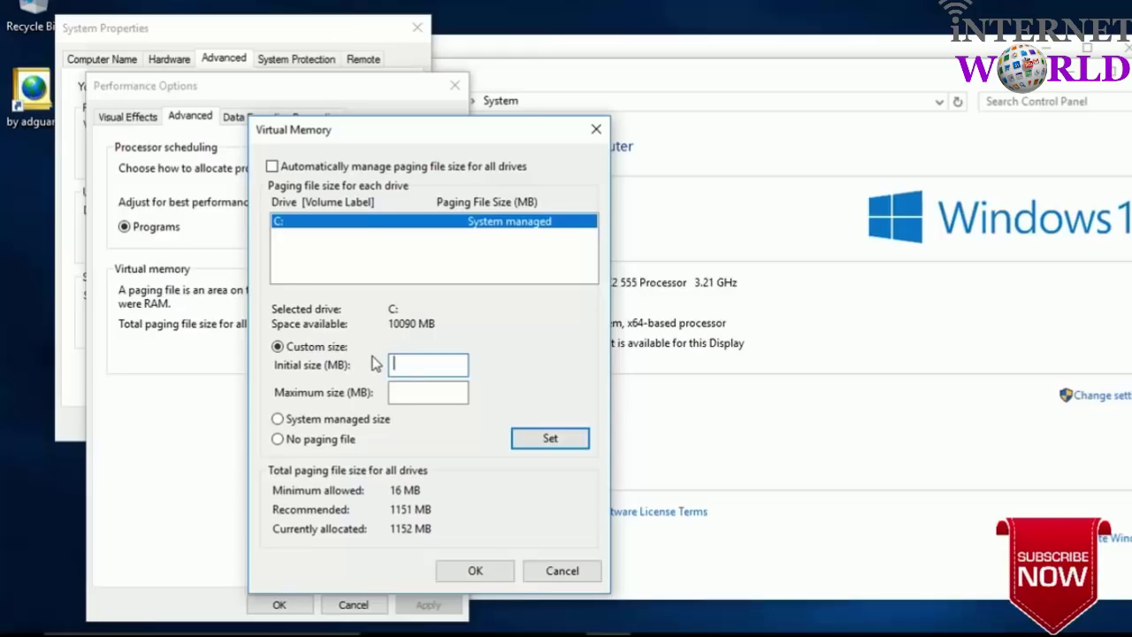
{"action": "type", "text": "8192"}
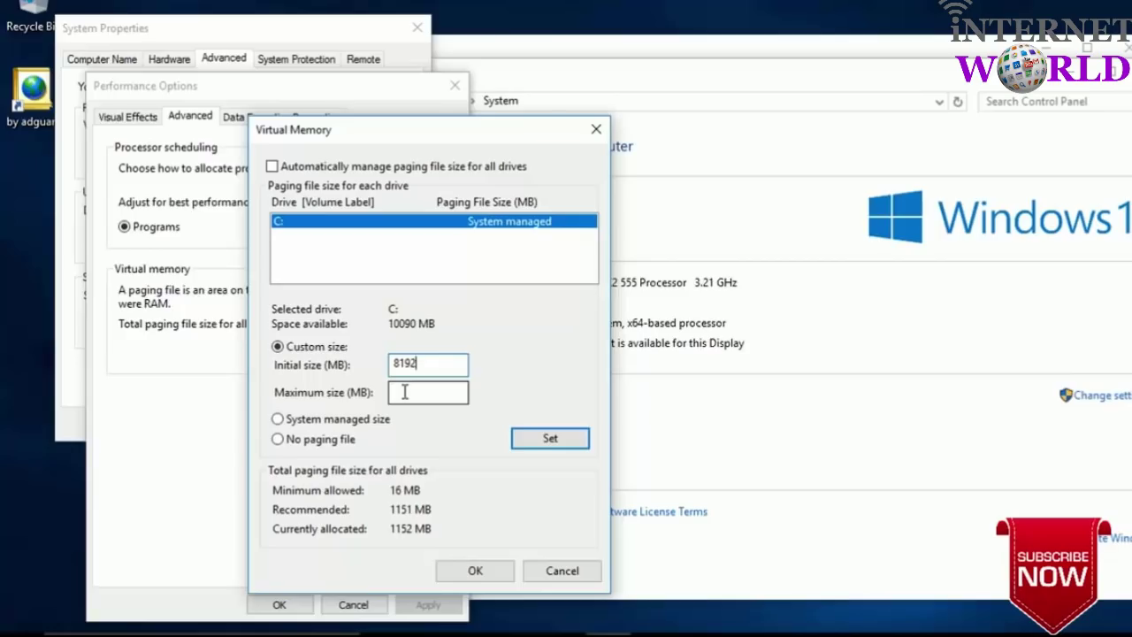
- Set the maximum paging file size of drive C: to 16384 MB, assign the custom size and confirm the virtual memory settings
{"action": "left_click", "coordinate": [406, 392]}
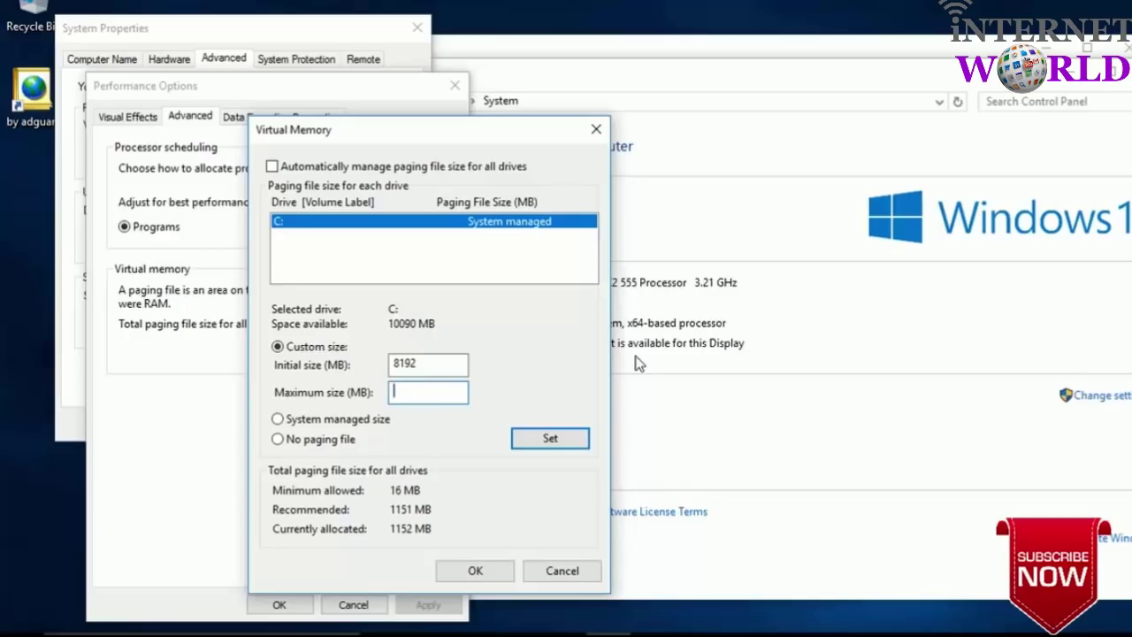
{"action": "type", "text": "16384"}
{"action": "left_click", "coordinate": [568, 439]}
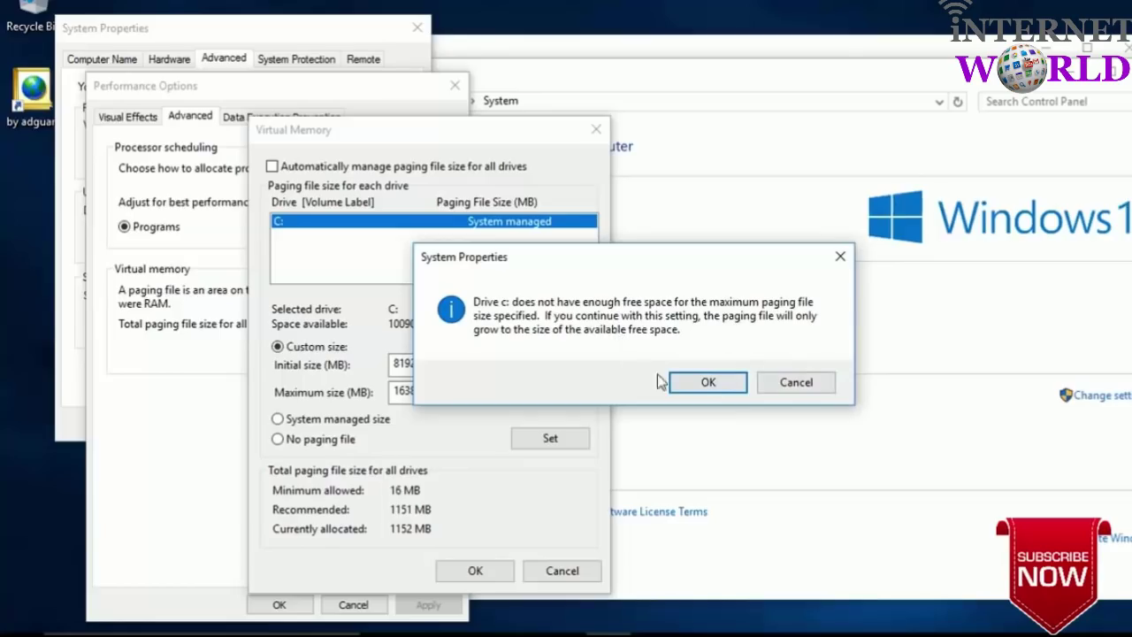
{"action": "left_click", "coordinate": [704, 383]}
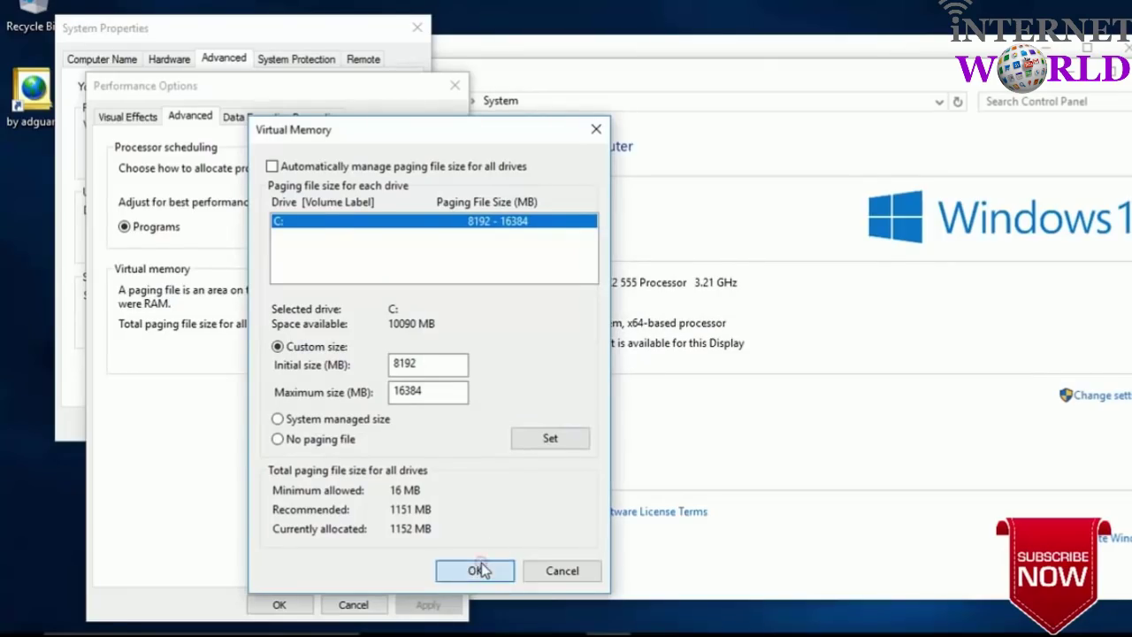
{"action": "left_click", "coordinate": [480, 568]}
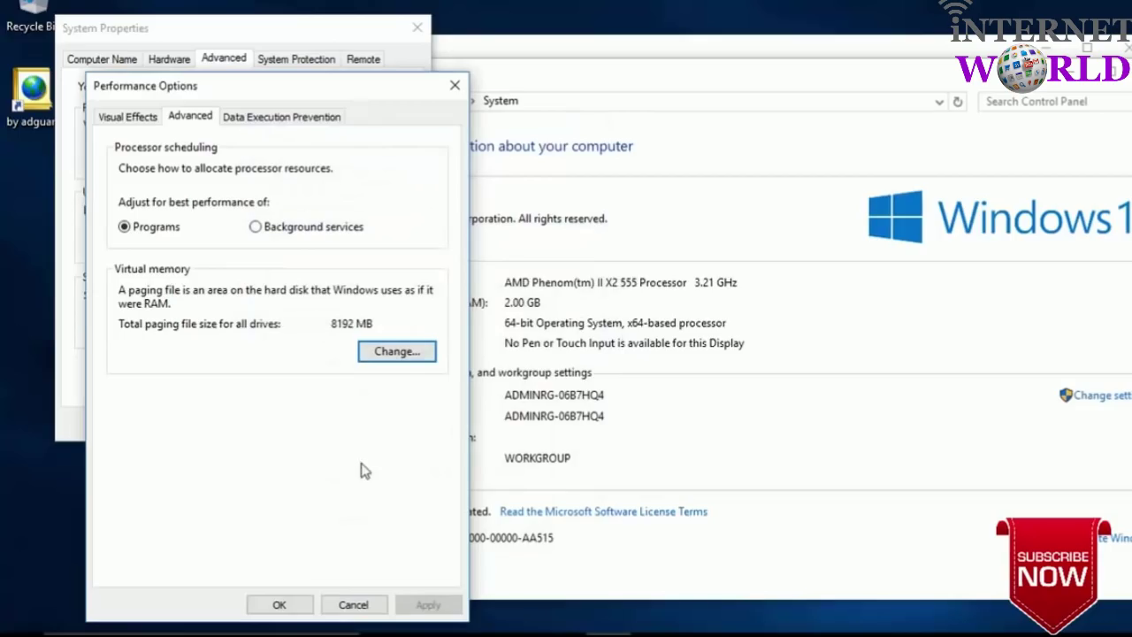
- Confirm the Performance Options and close the System Properties, System and This PC windows
{"action": "left_click", "coordinate": [278, 605]}
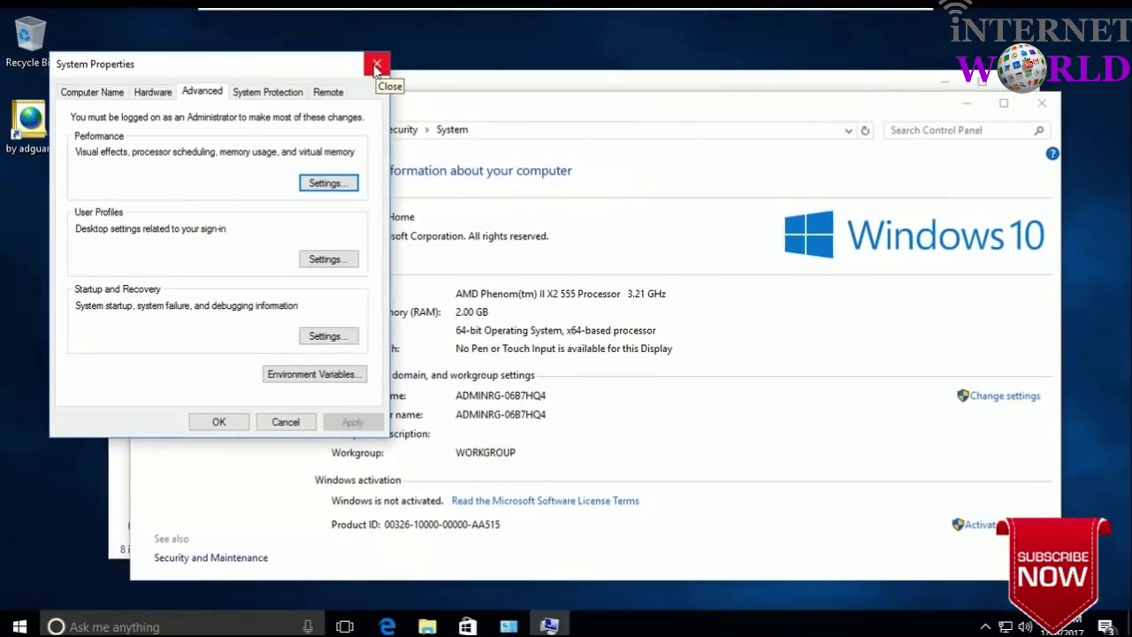
{"action": "left_click", "coordinate": [377, 67]}
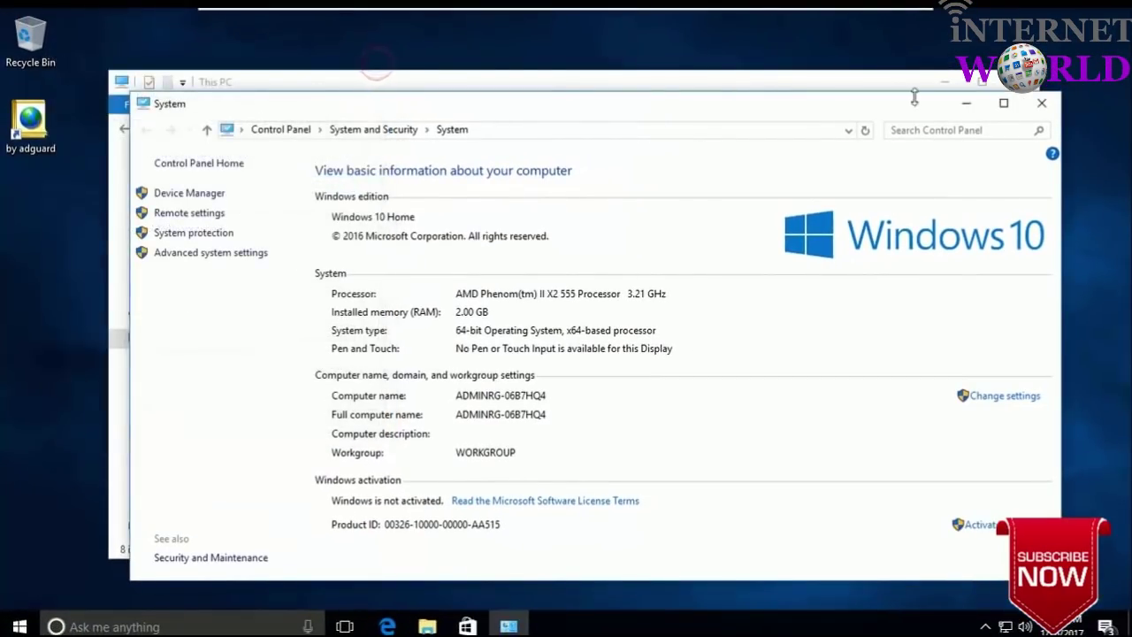
{"action": "left_click", "coordinate": [1039, 106]}
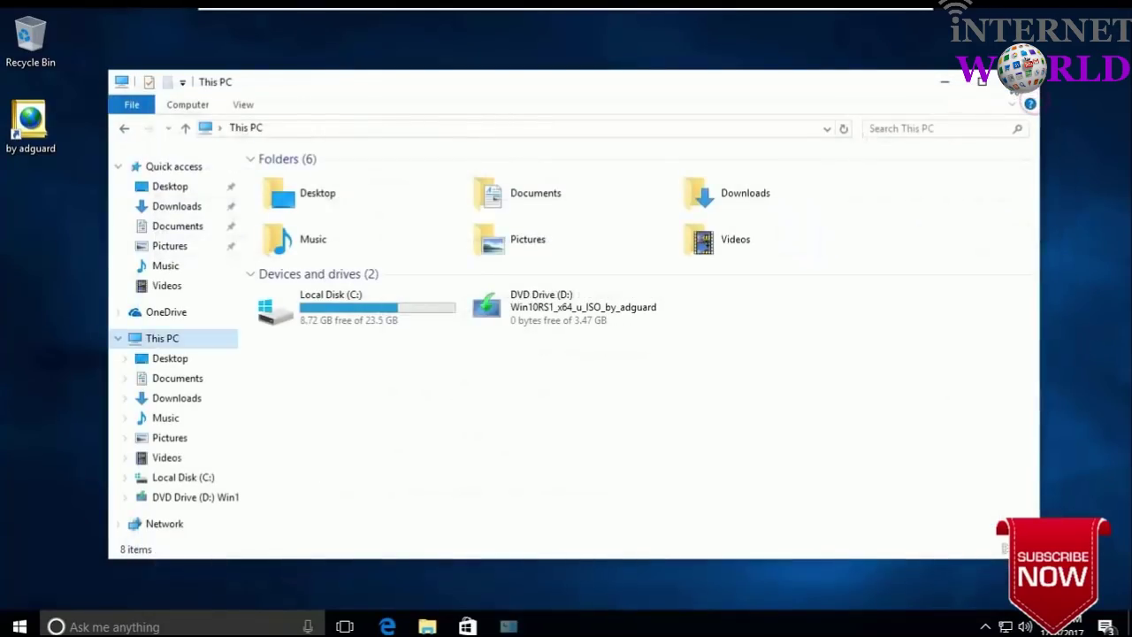
{"action": "left_click", "coordinate": [1013, 87]}
- Refresh the desktop twice
{"action": "right_click", "coordinate": [458, 171]}
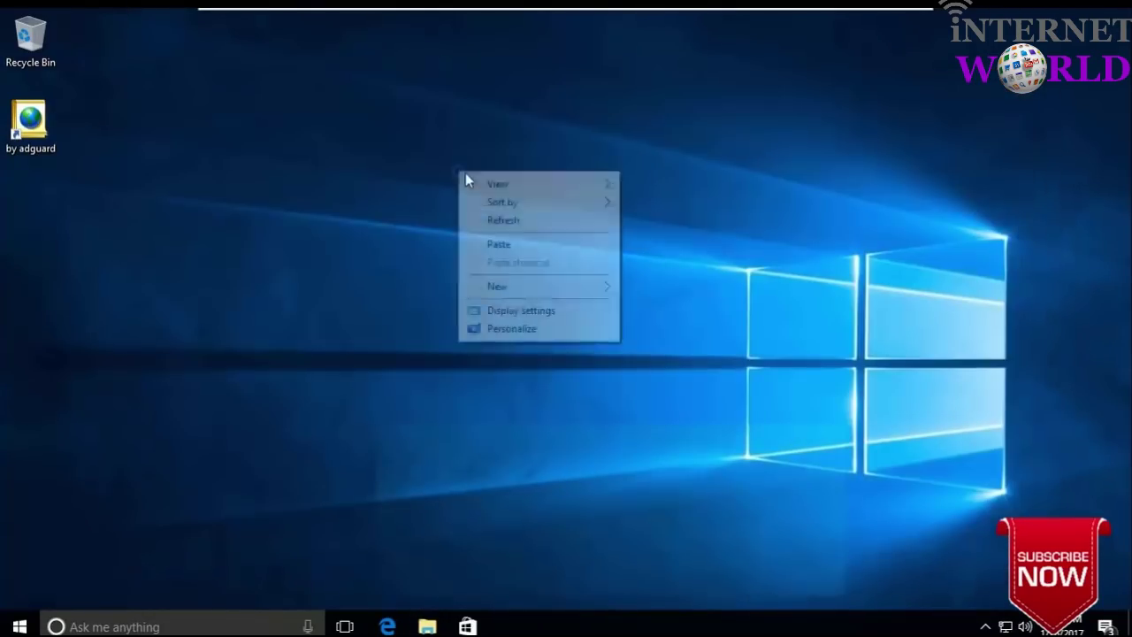
{"action": "left_click", "coordinate": [496, 222]}
{"action": "right_click", "coordinate": [328, 218]}
{"action": "left_click", "coordinate": [346, 260]}
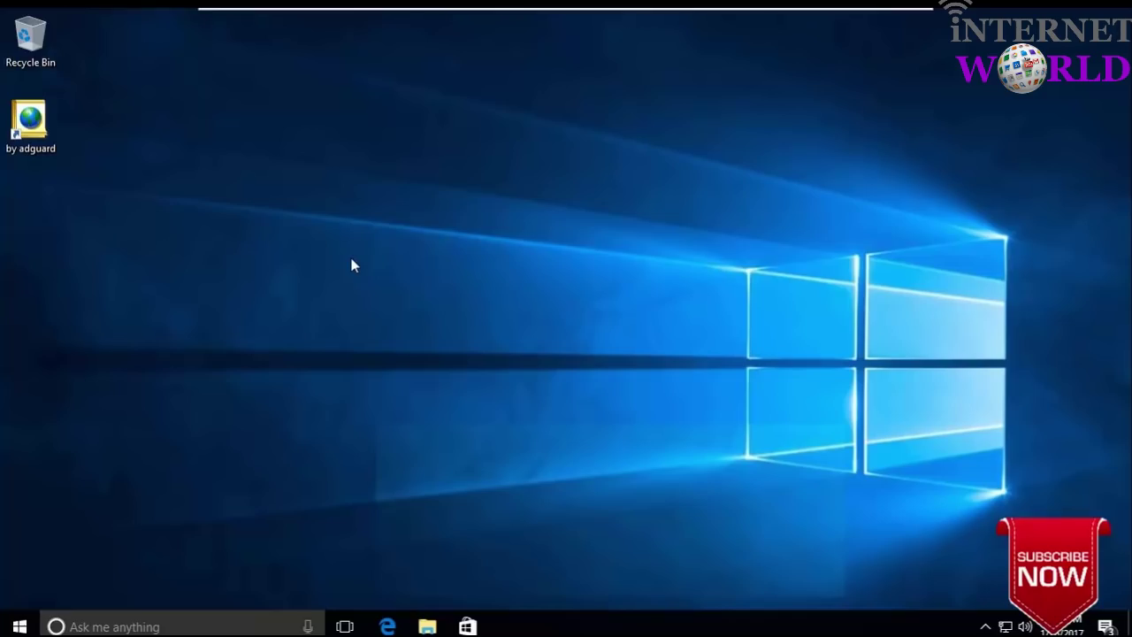
{"action": "left_click", "coordinate": [19, 626]}
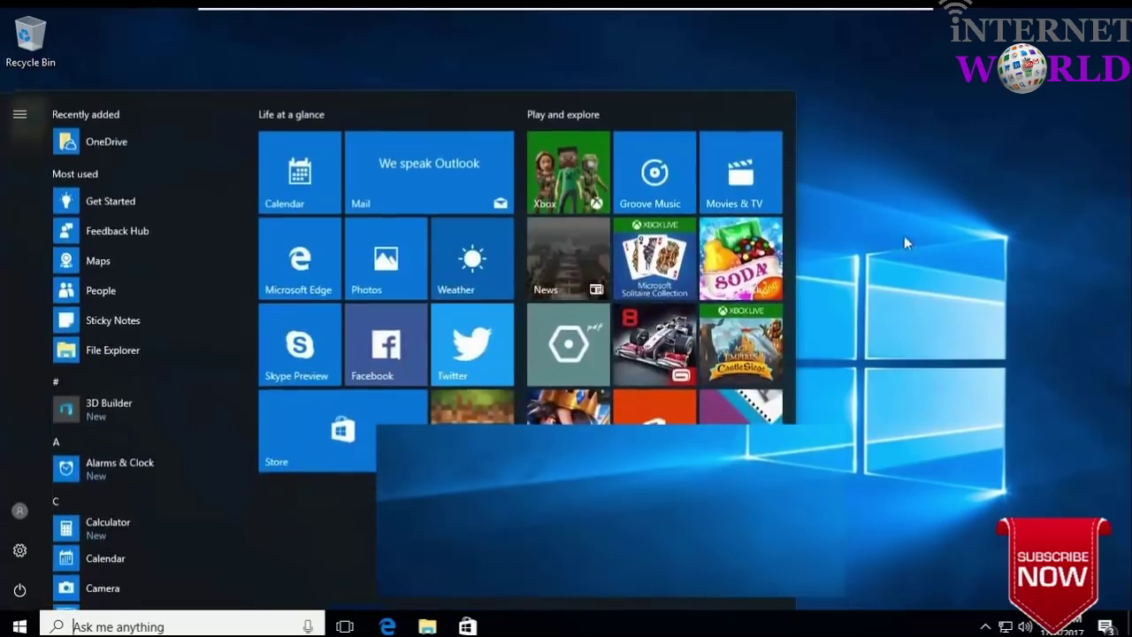
{"action": "left_click", "coordinate": [927, 221]}
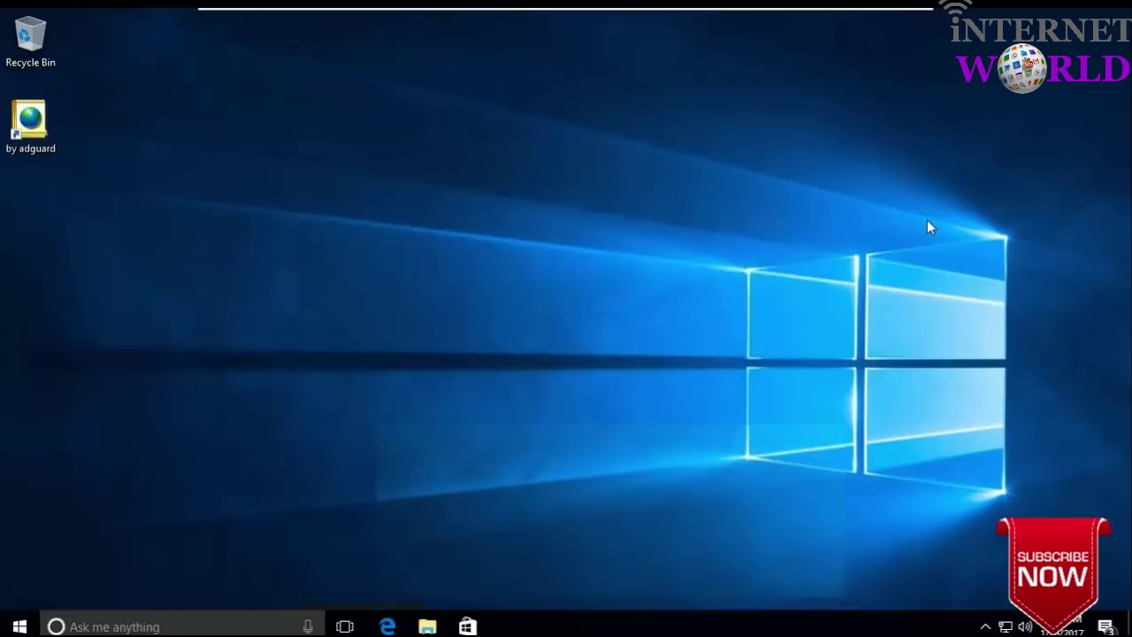